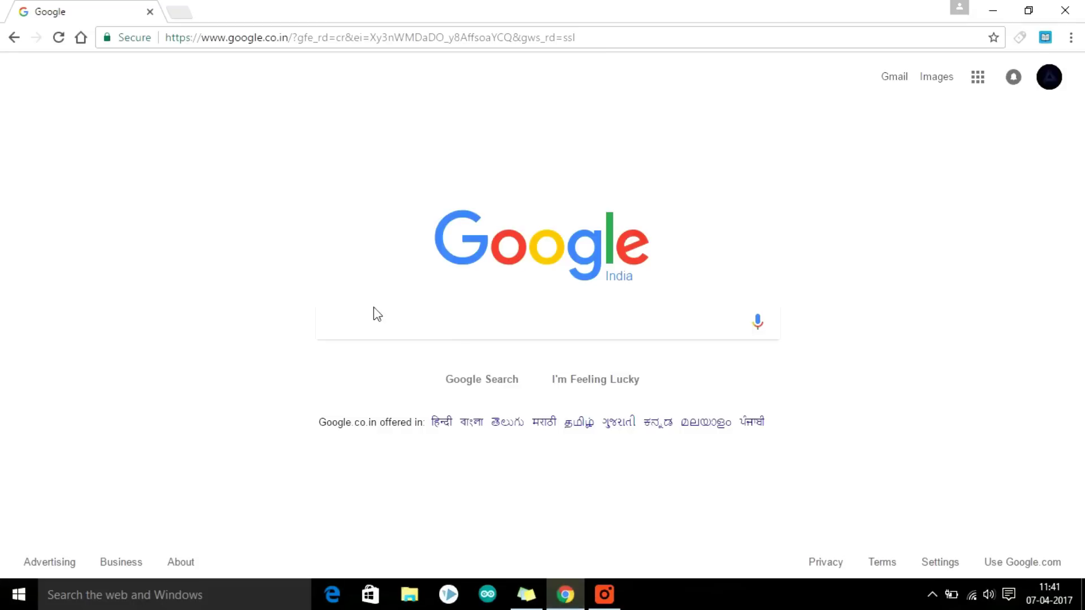
text(down)
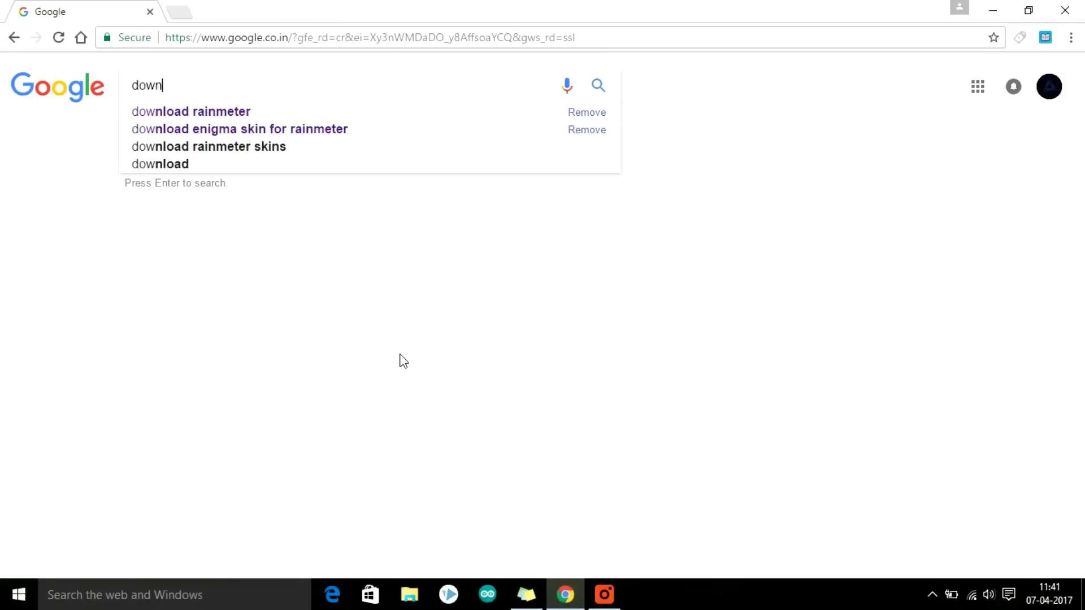
text(load rainmeter)
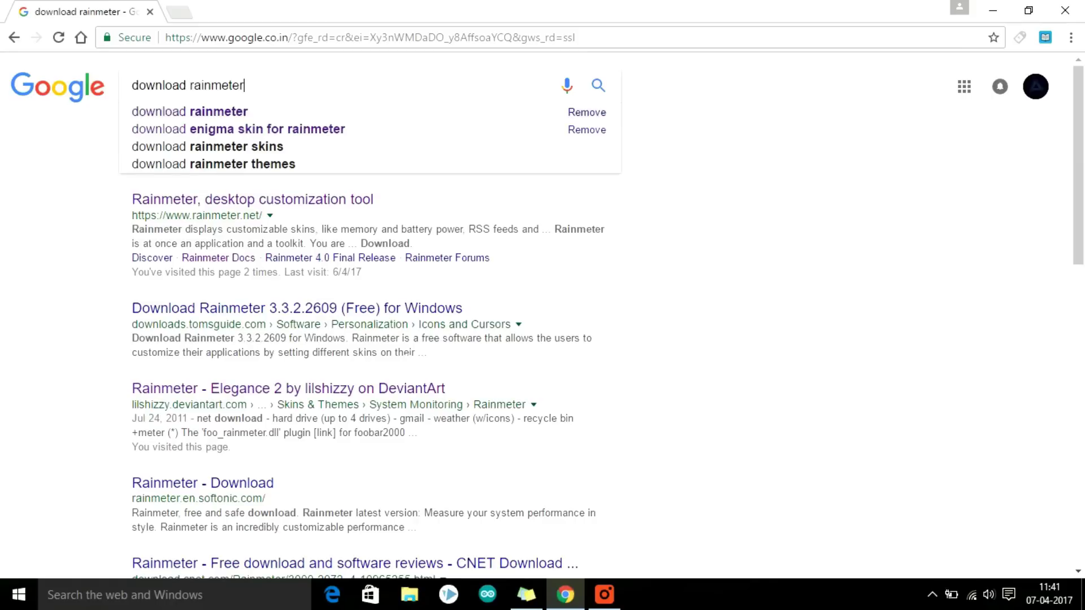
Search for Rainmeter, reach rainmeter.net and download the 4.0 Final Release installer
key(Return)
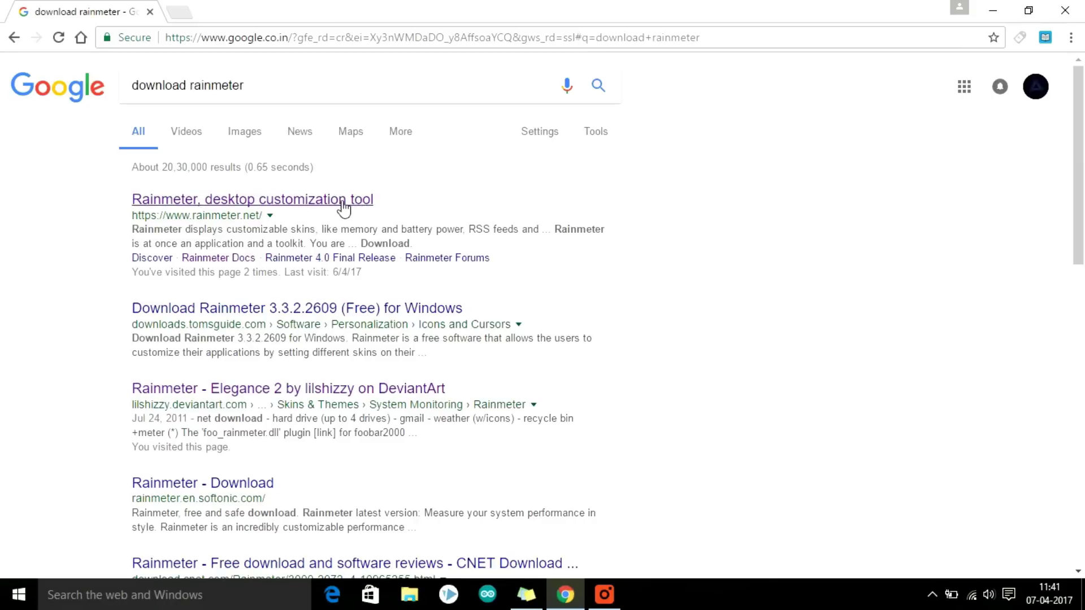
click(339, 203)
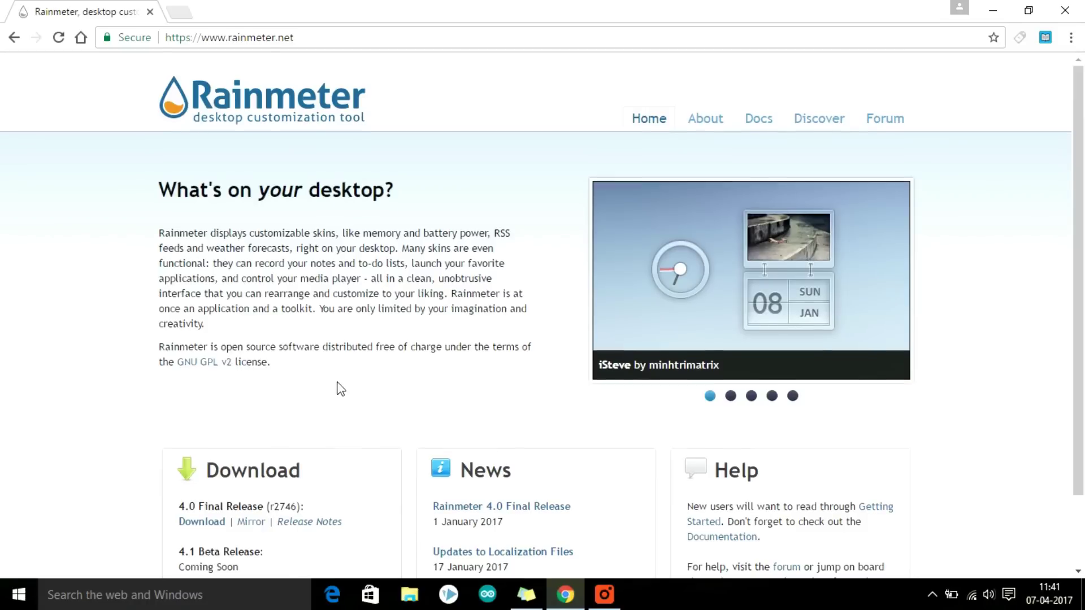
scroll(336, 387, down, 1)
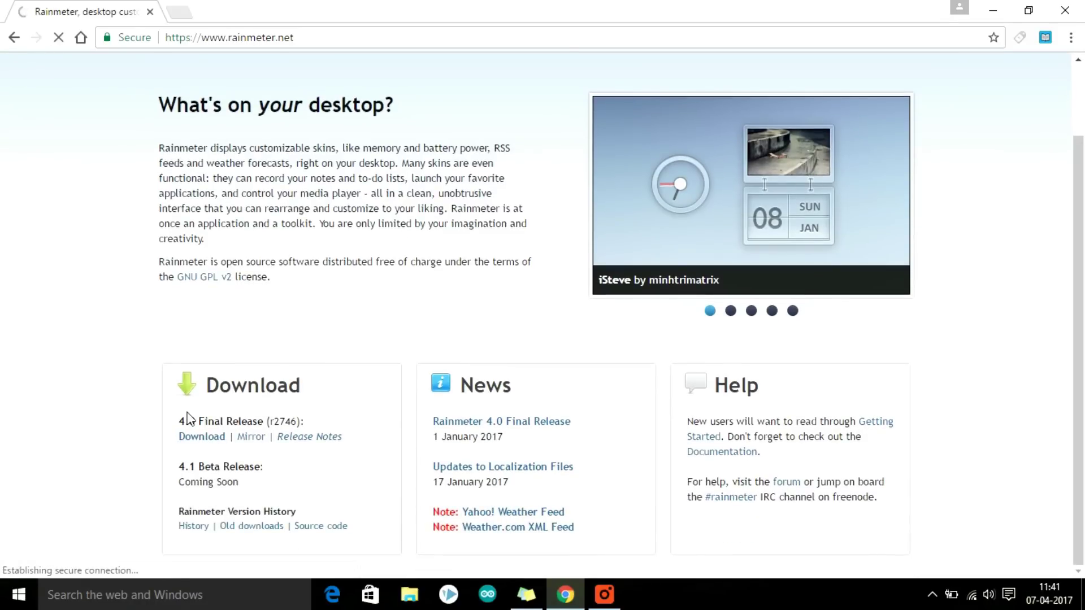
click(202, 436)
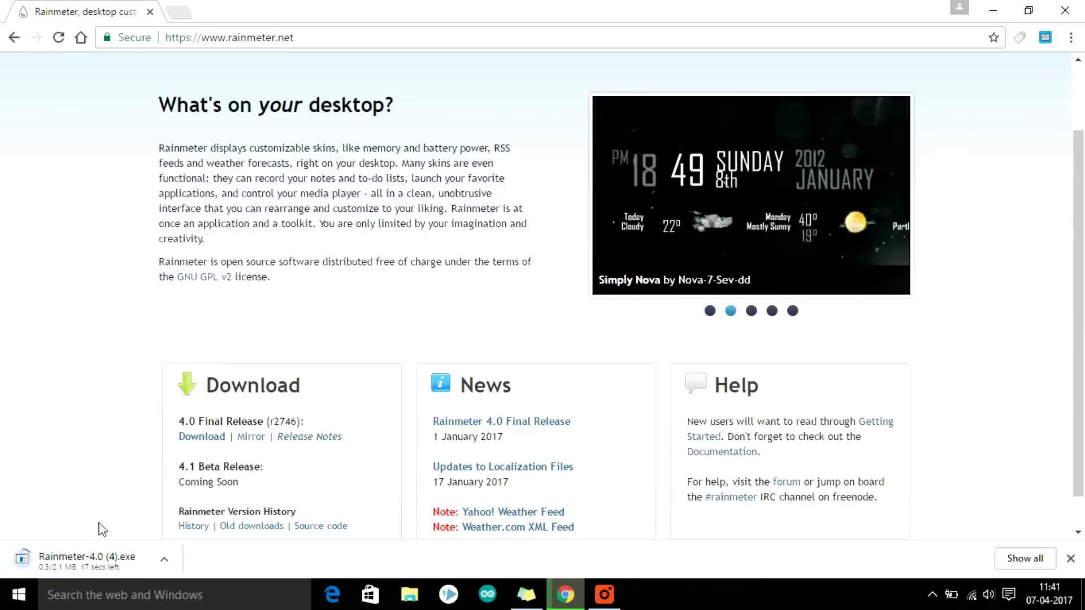
click(165, 561)
Run the Rainmeter installer with English language and default options, then launch Rainmeter
click(192, 460)
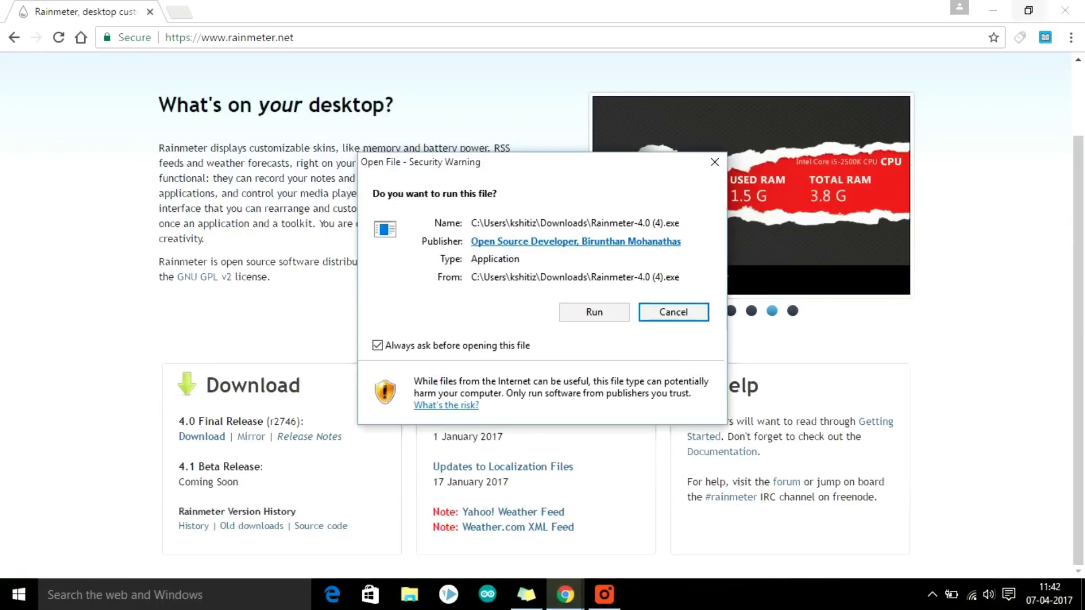
click(992, 12)
click(597, 315)
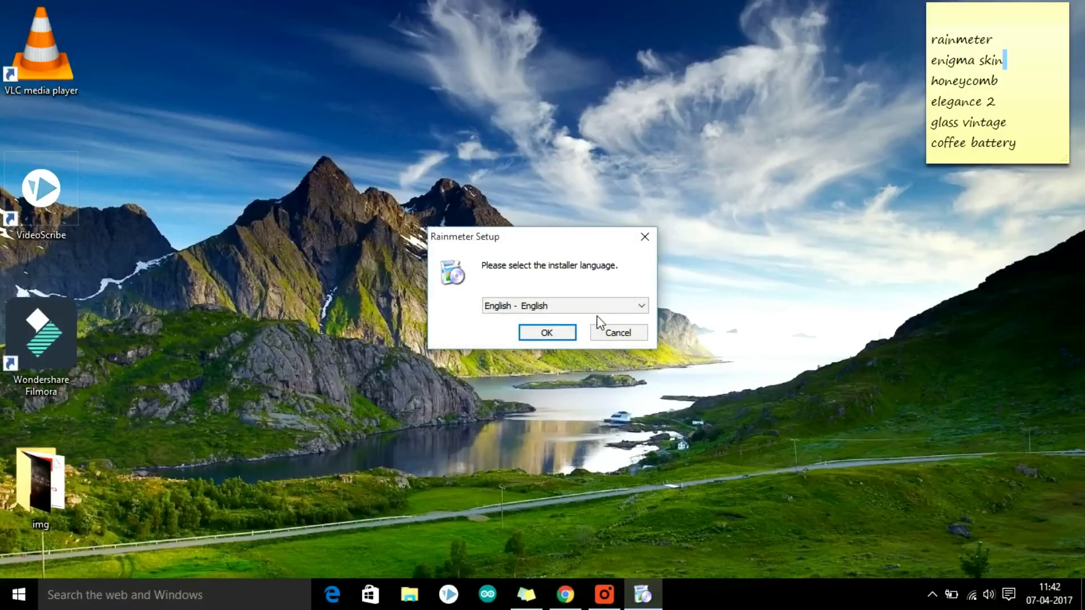
click(561, 339)
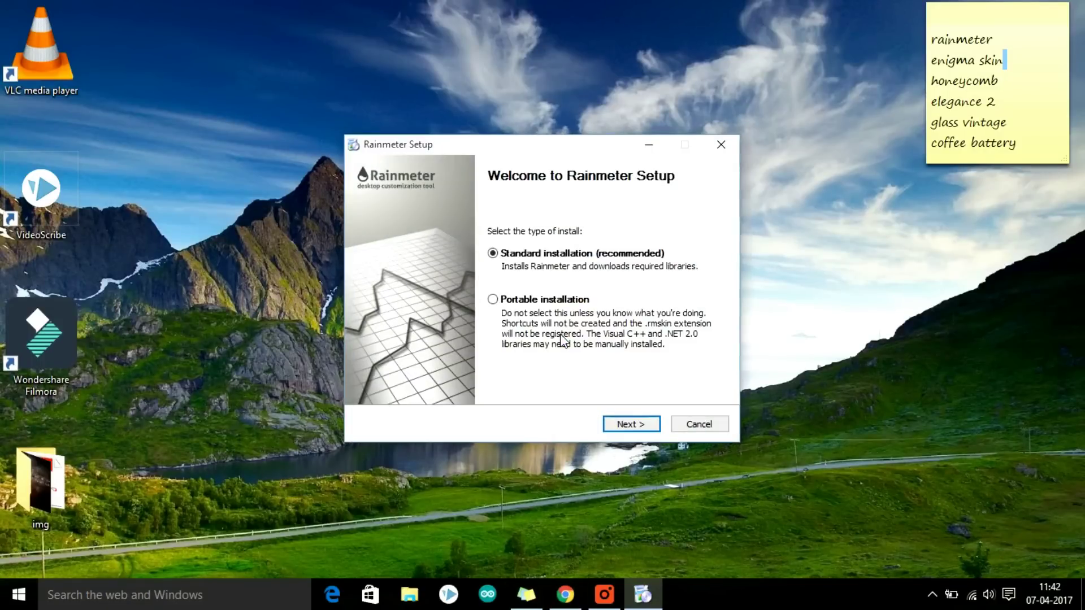
click(642, 426)
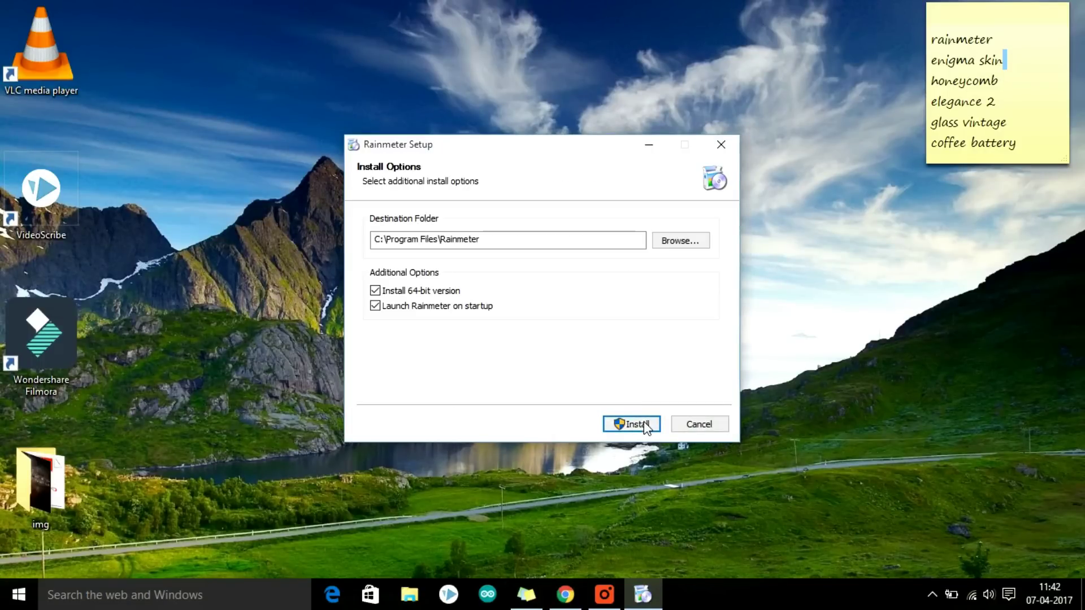
click(645, 427)
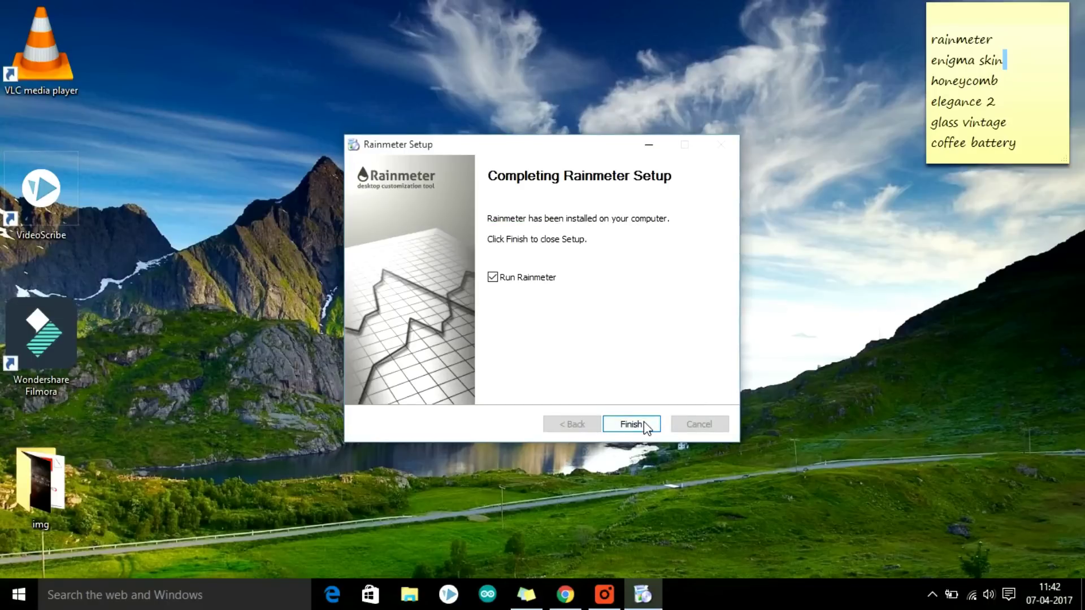
click(627, 421)
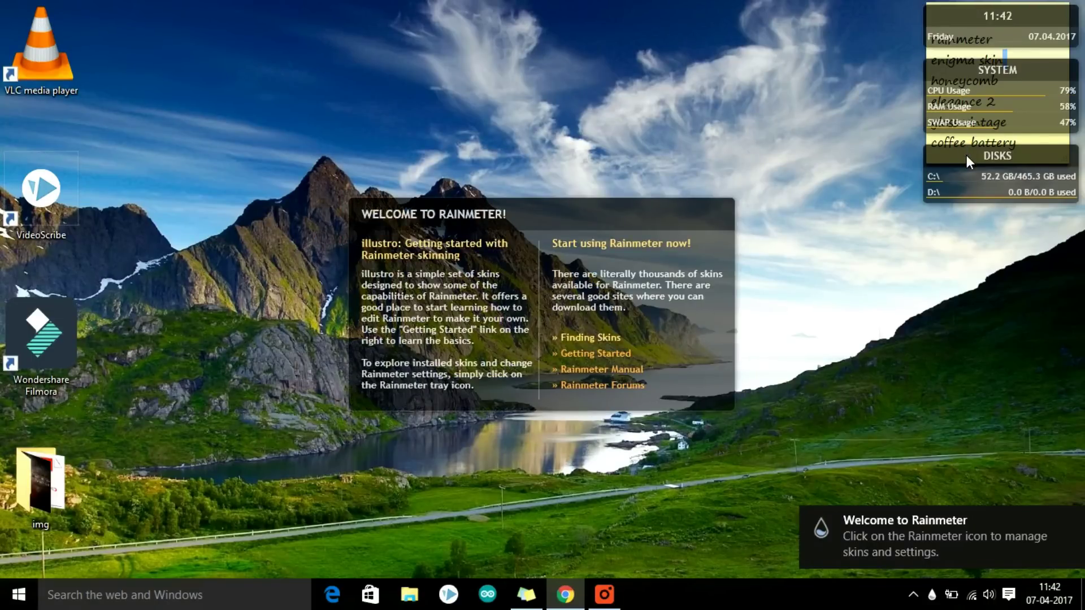
Move the clock widget below the other illustro widgets and unload the Welcome skin
drag(1011, 15, 1010, 119)
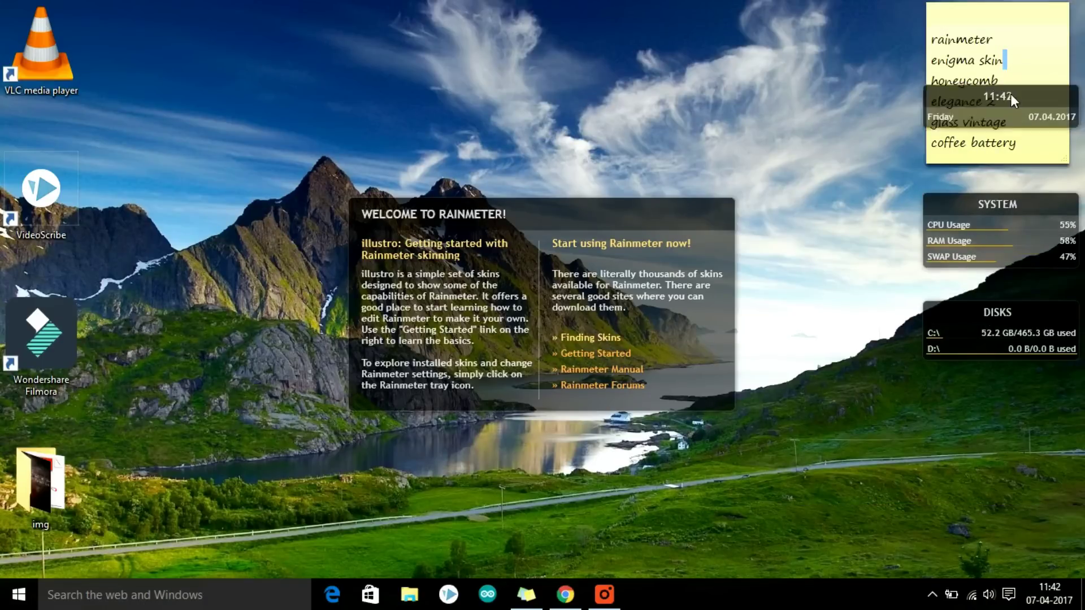
right_click(685, 361)
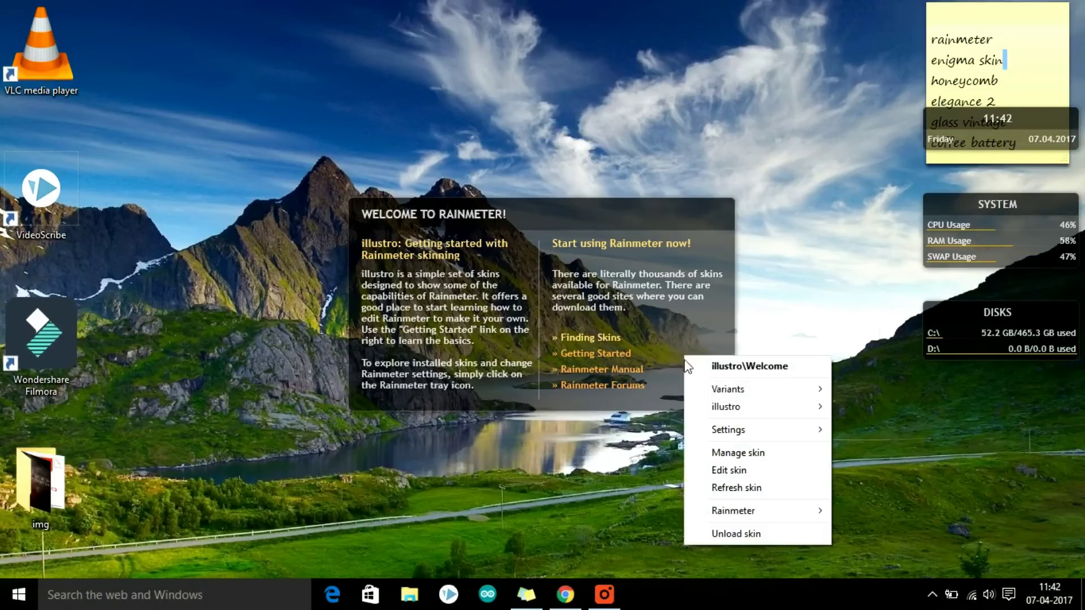
click(725, 530)
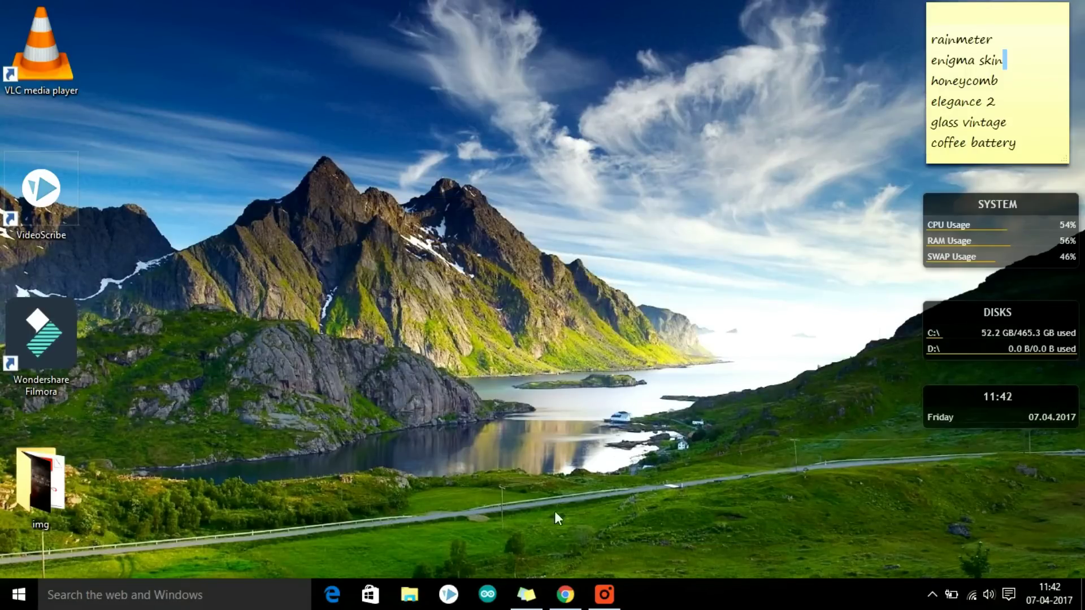
Search Google for the Honeycomb skin and download it from its DeviantArt page
click(565, 594)
click(204, 11)
text(down)
key(BackSpace)
key(BackSpace)
key(BackSpace)
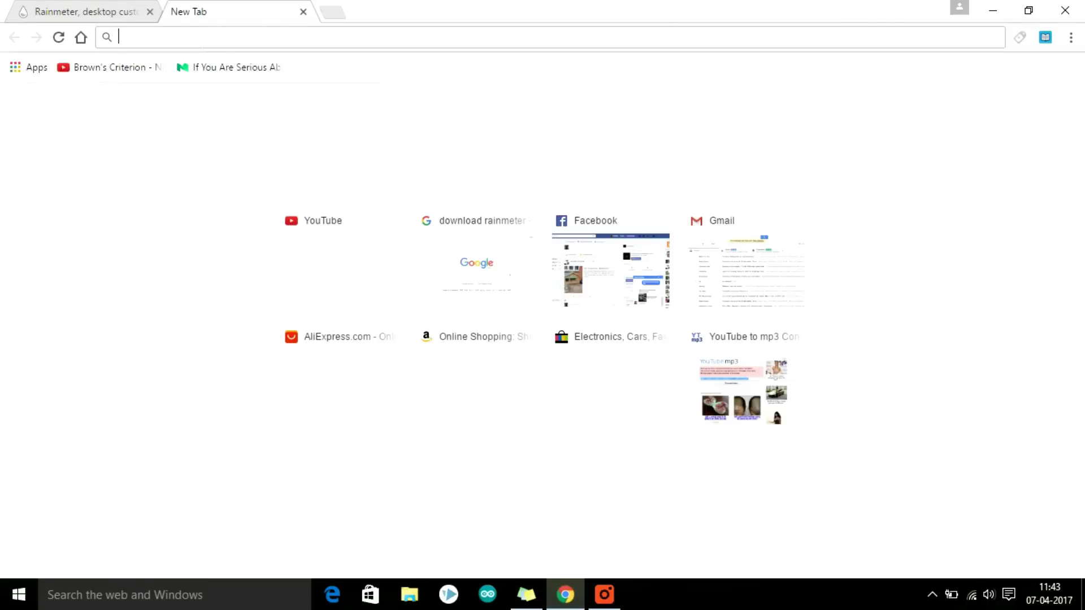
text(google.com)
key(Return)
text(download honeycomb for rainmeter)
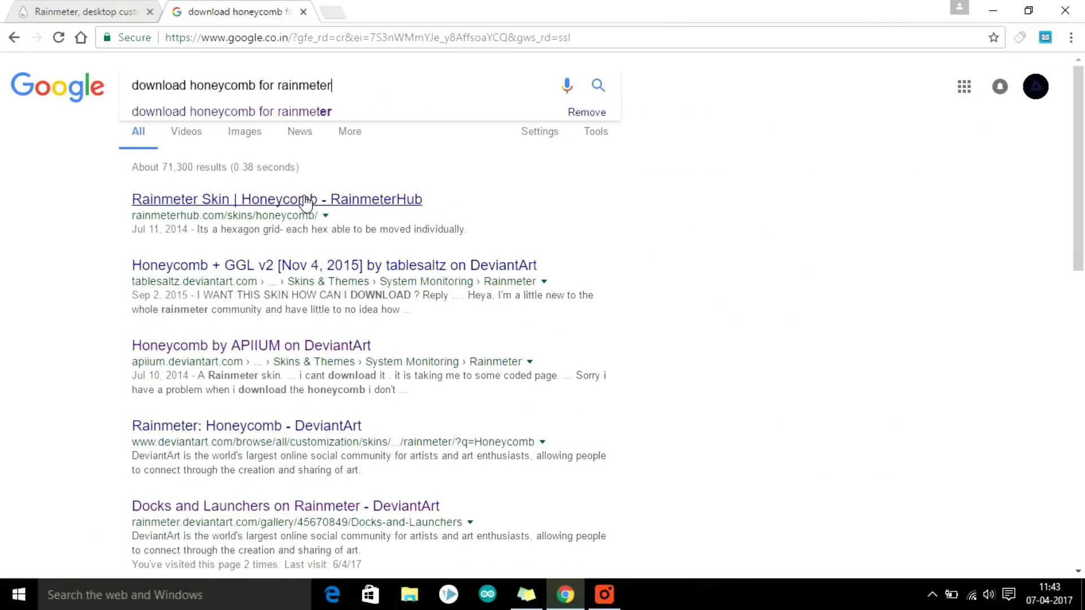
key(Return)
click(246, 393)
scroll(485, 341, down, 5)
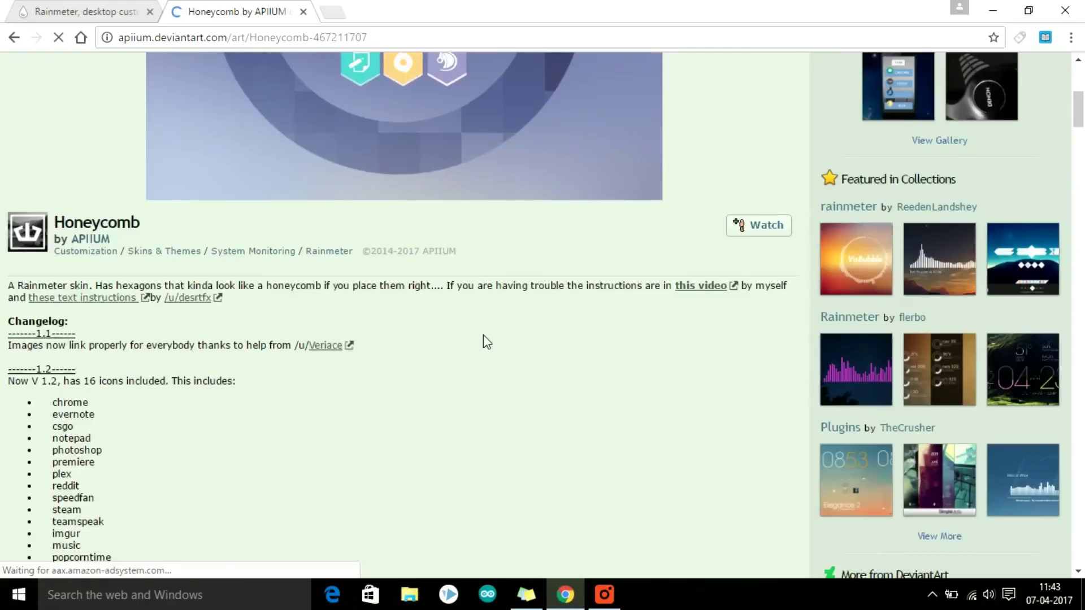
scroll(484, 341, up, 5)
click(860, 365)
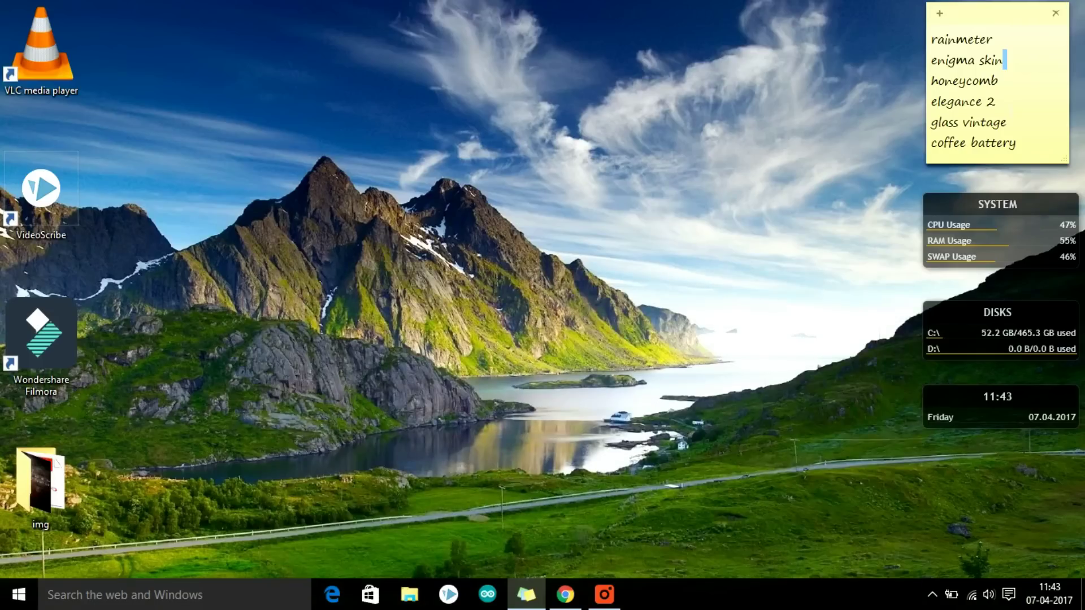
Search Google for the Elegance 2 skin and reach its DeviantArt page
click(565, 595)
click(315, 12)
text(google.com)
key(Return)
text(down)
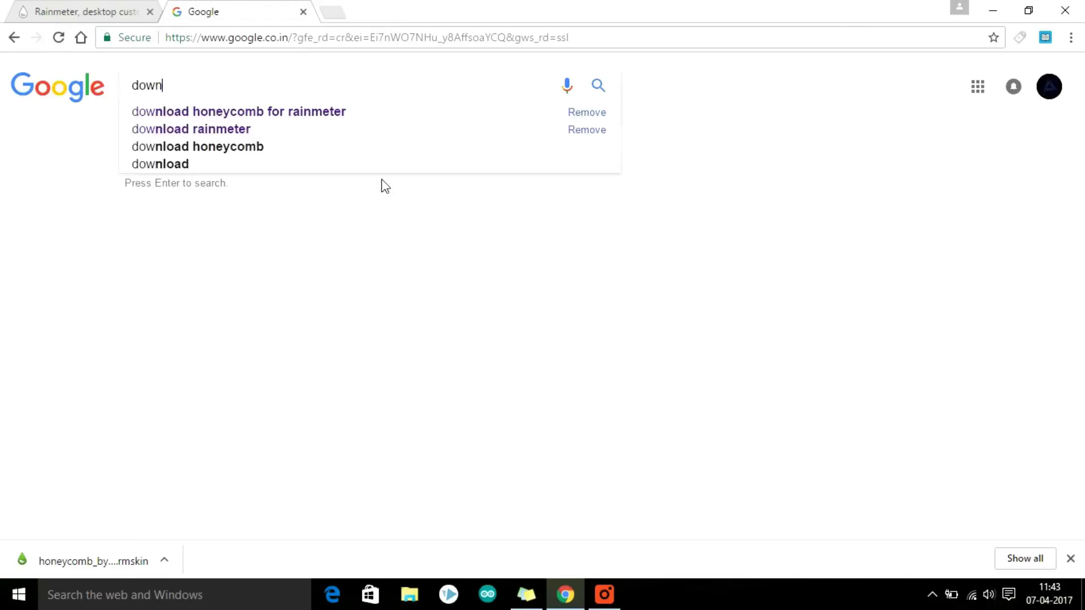
text(load elegance 2 for rainmeter)
key(Return)
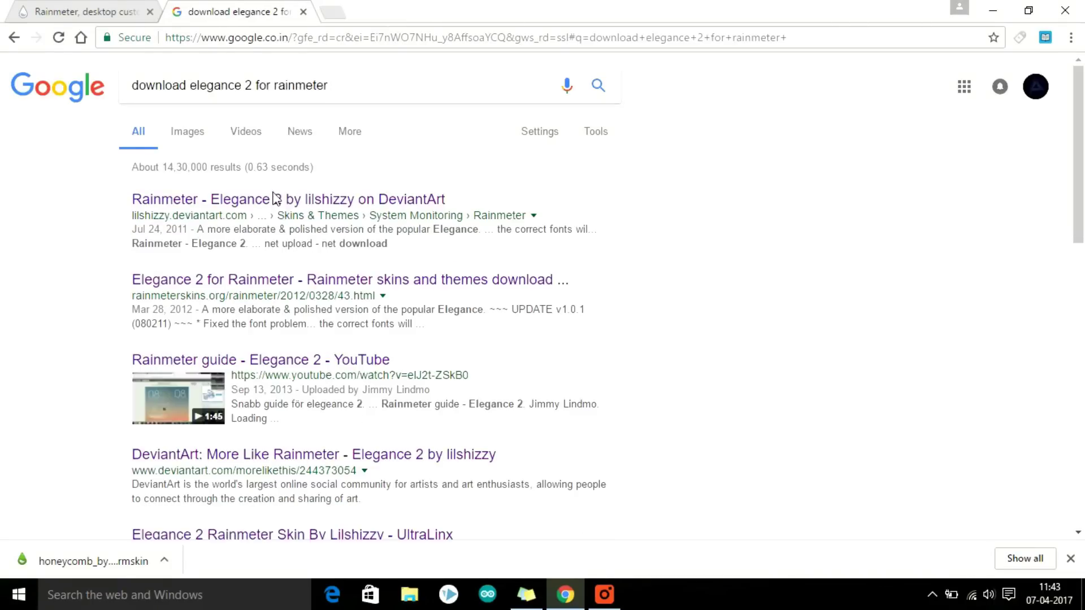
click(273, 198)
scroll(715, 320, down, 3)
scroll(795, 127, up, 2)
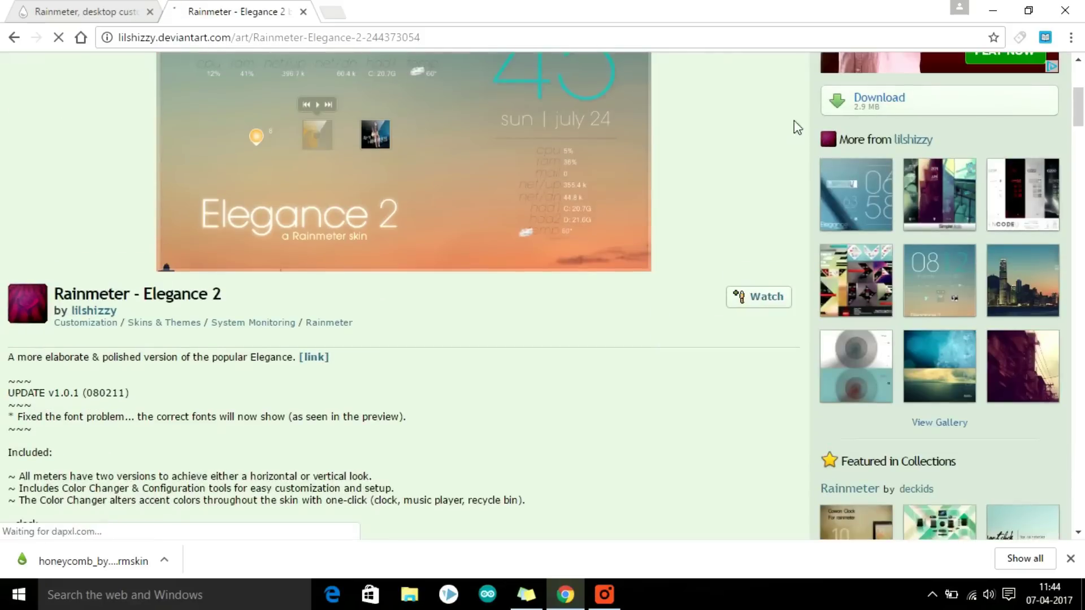
scroll(533, 328, up, 3)
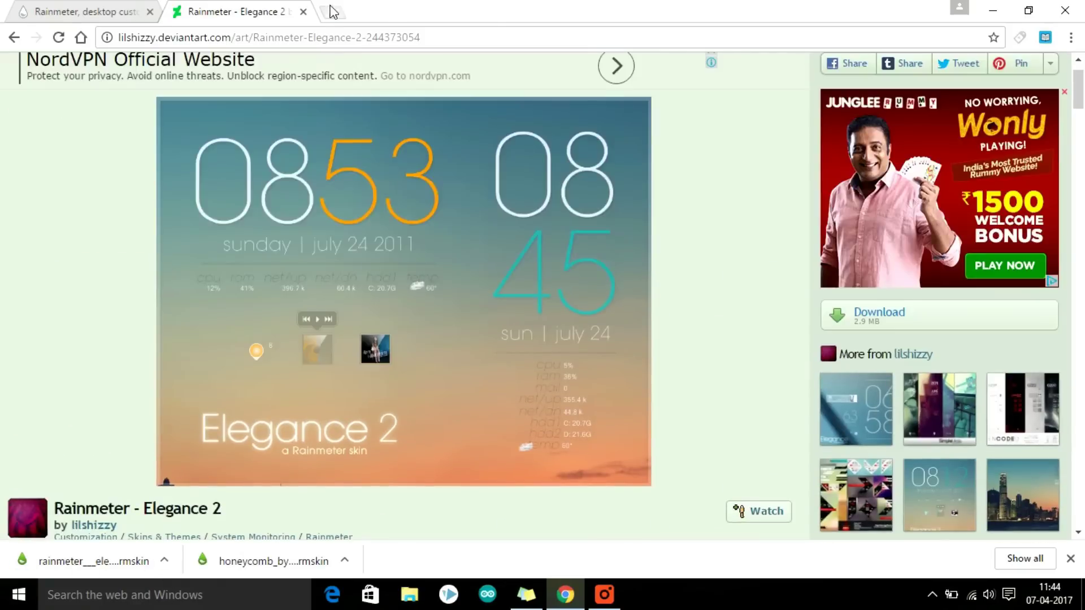
key(alt+Home)
Search for Glass Vintage for Rainmeter and download Glass vintage V.1 from DeviantArt
click(565, 594)
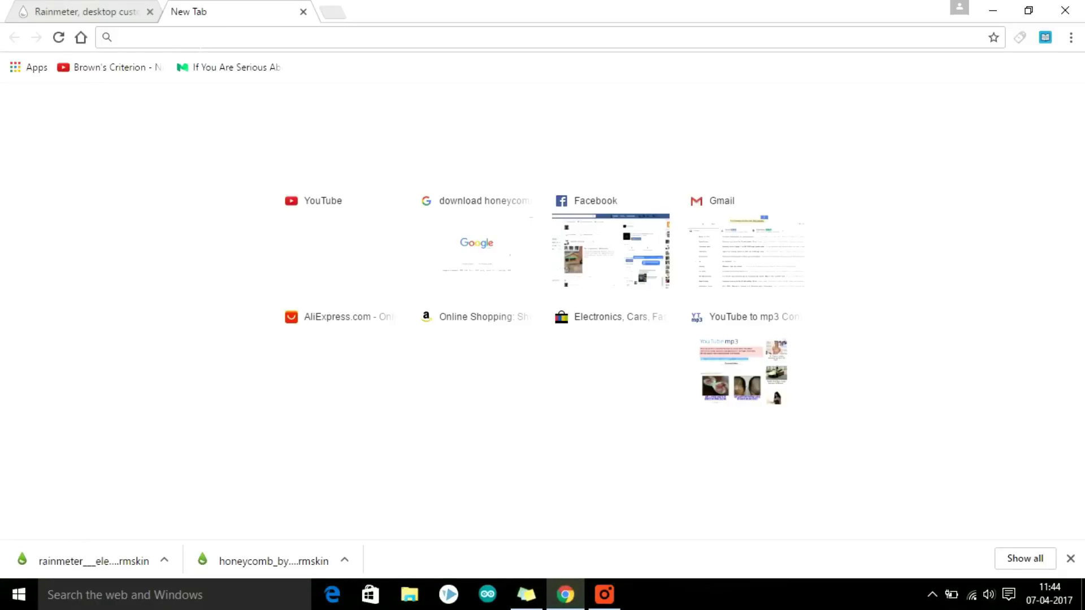
text(google.com)
key(Return)
text(glass vintage for rainmeter)
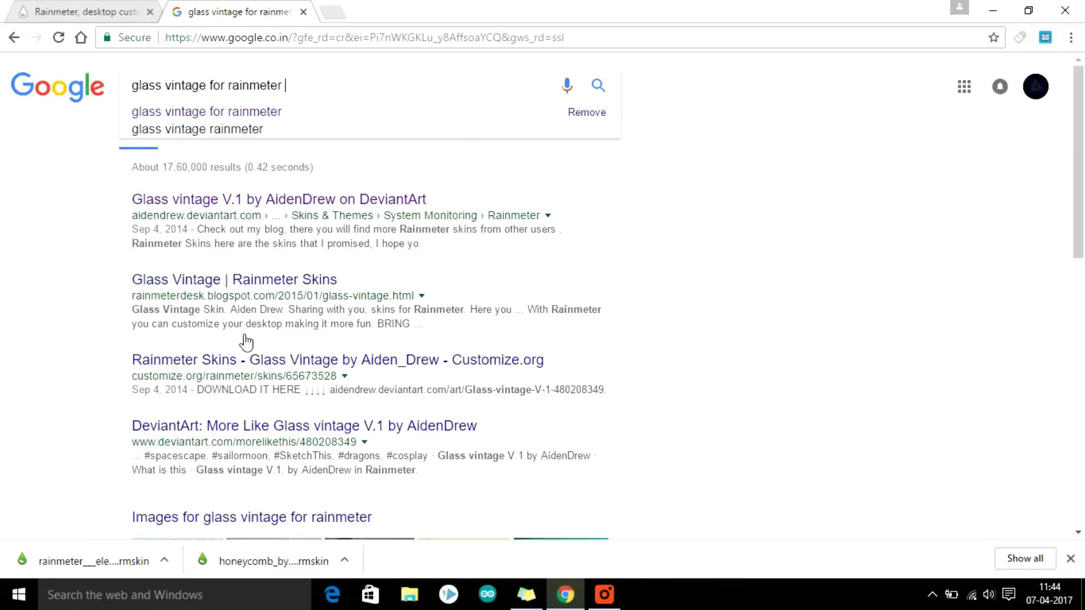
key(Return)
click(278, 250)
click(879, 365)
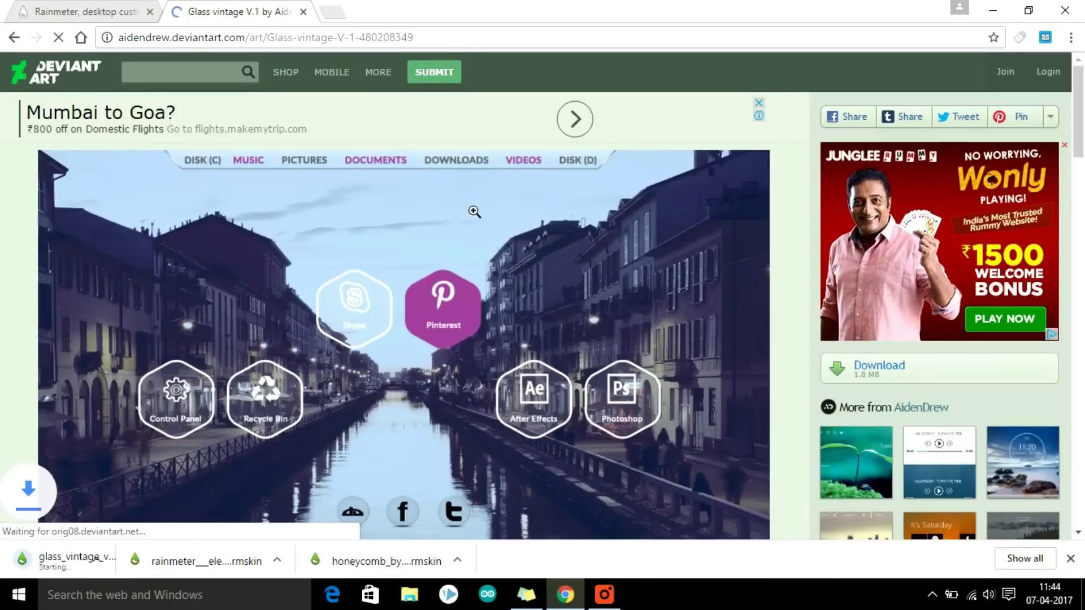
key(alt+Left)
text(coffee batt)
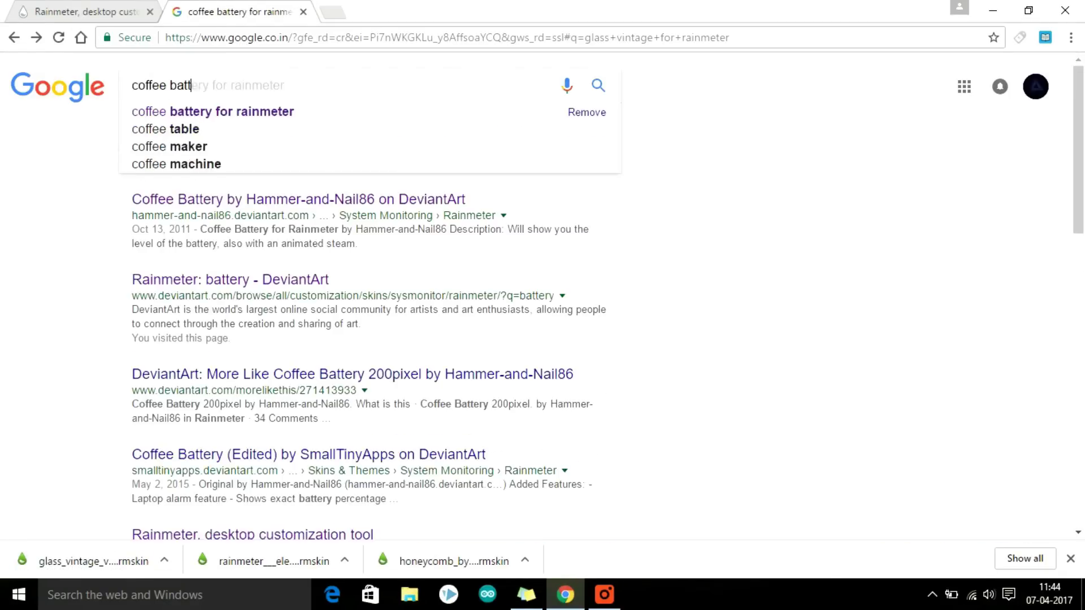
text(ery for rainmeter)
Download the Coffee Battery skin from the Hammer-and-Nail86 DeviantArt page and minimize Chrome
click(230, 279)
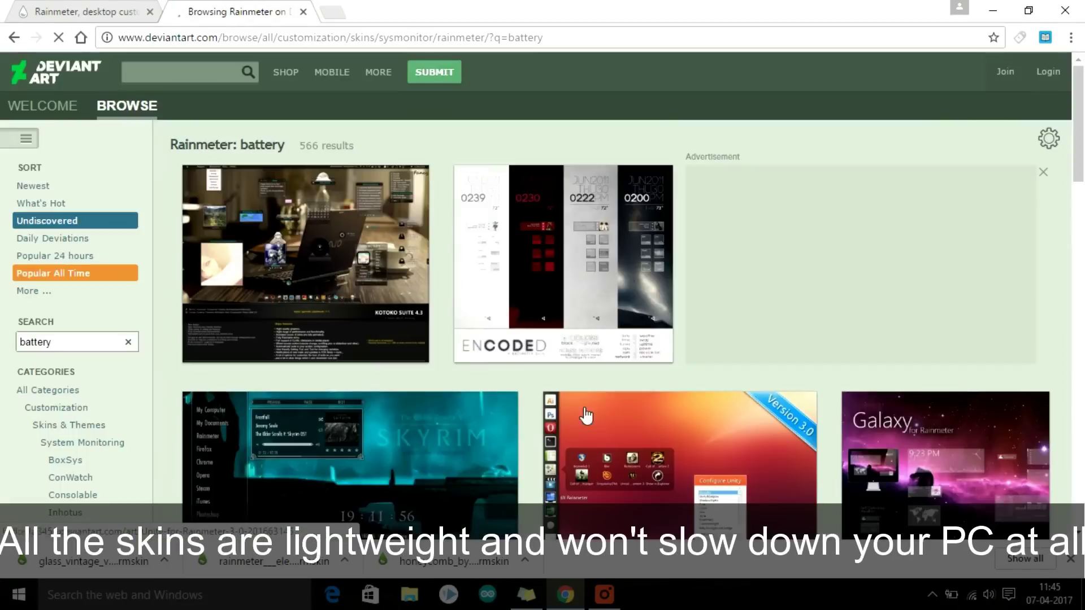
scroll(542, 322, down, 3)
click(523, 328)
click(906, 373)
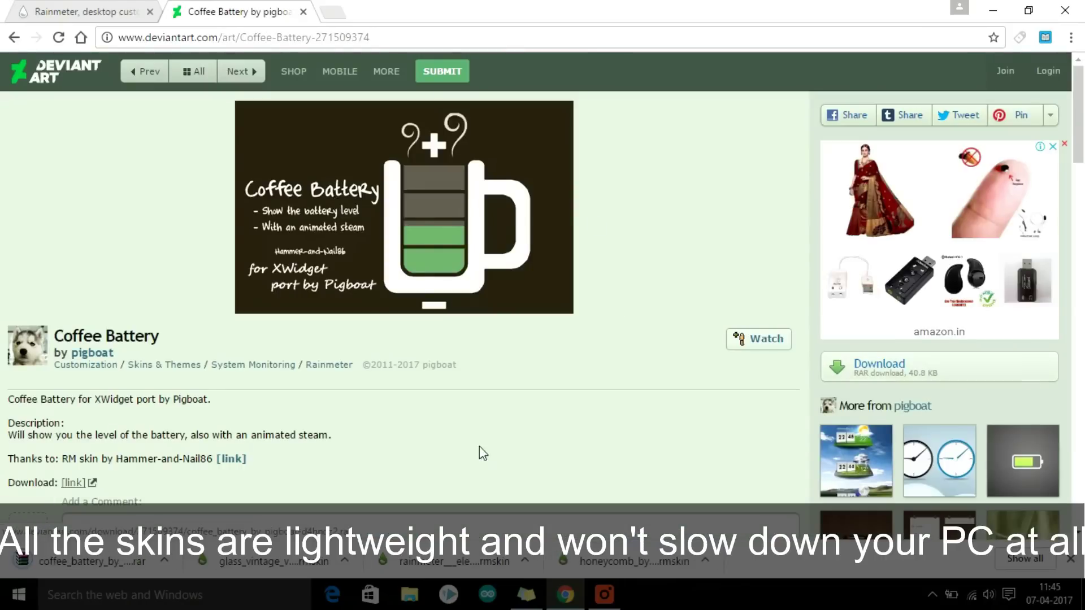
click(230, 458)
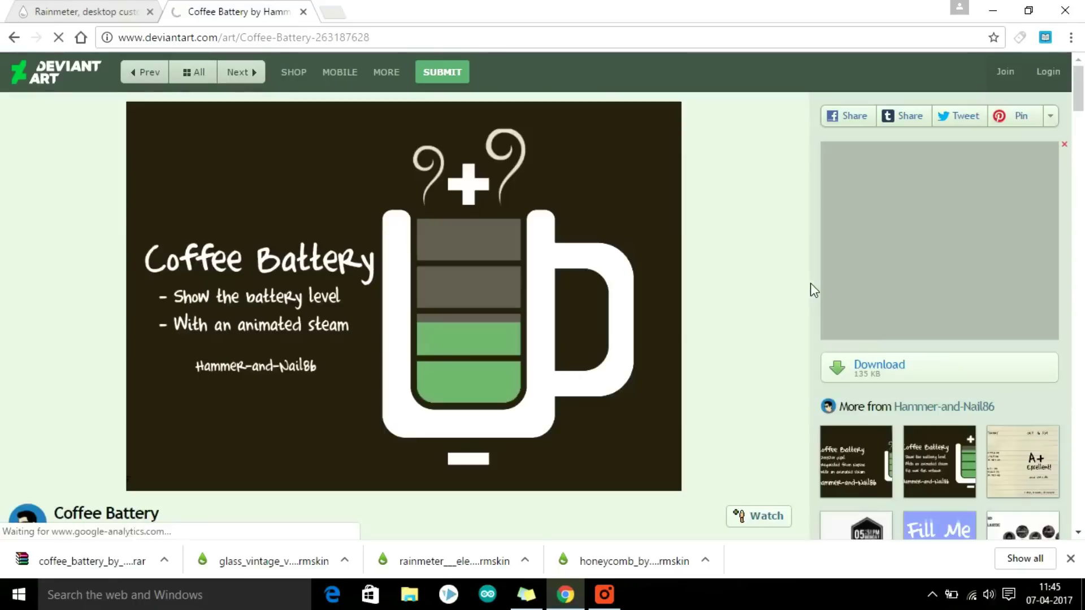
click(859, 368)
click(854, 368)
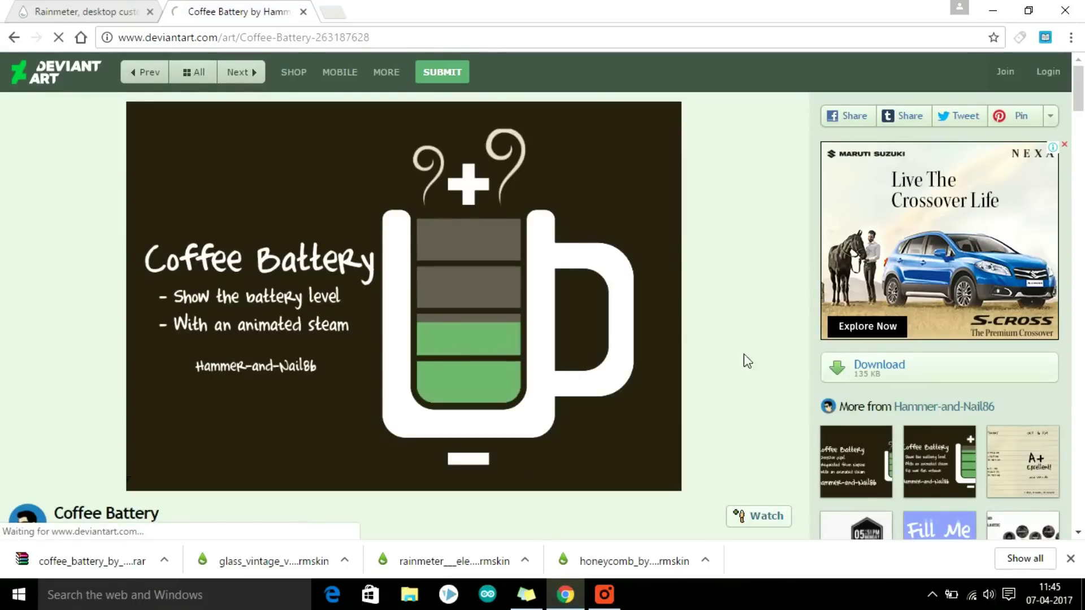
click(992, 10)
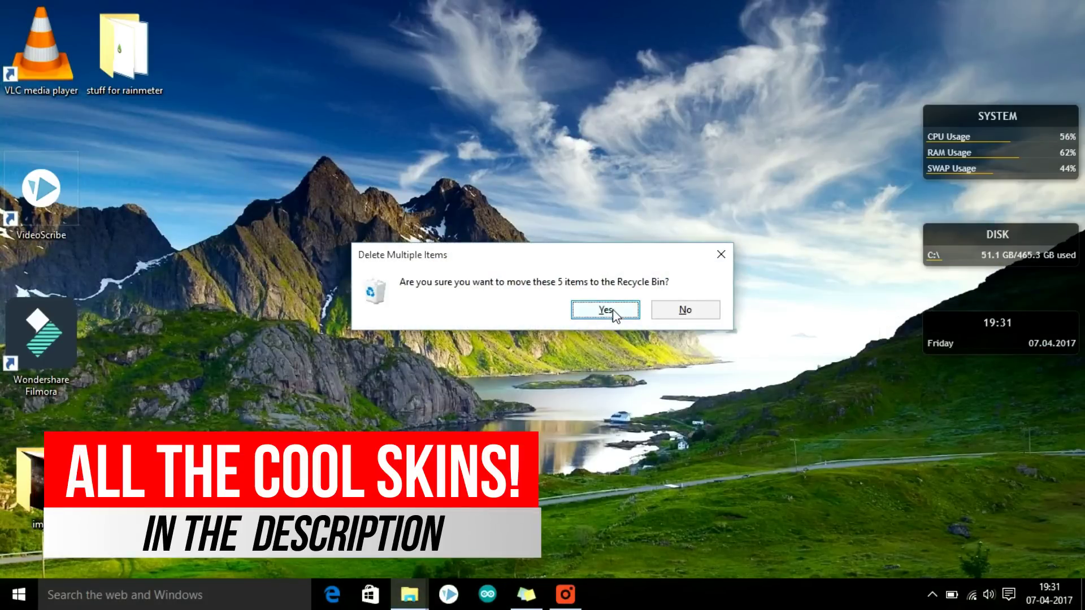
Delete the five desktop icons and bring up Rainmeter's options on the System widget
click(613, 310)
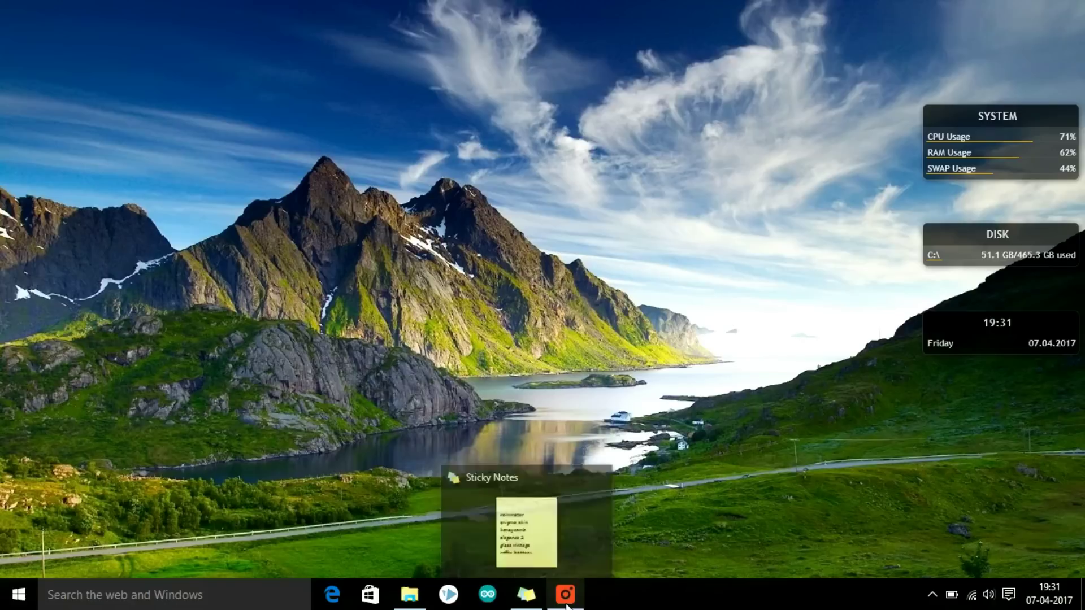
right_click(967, 141)
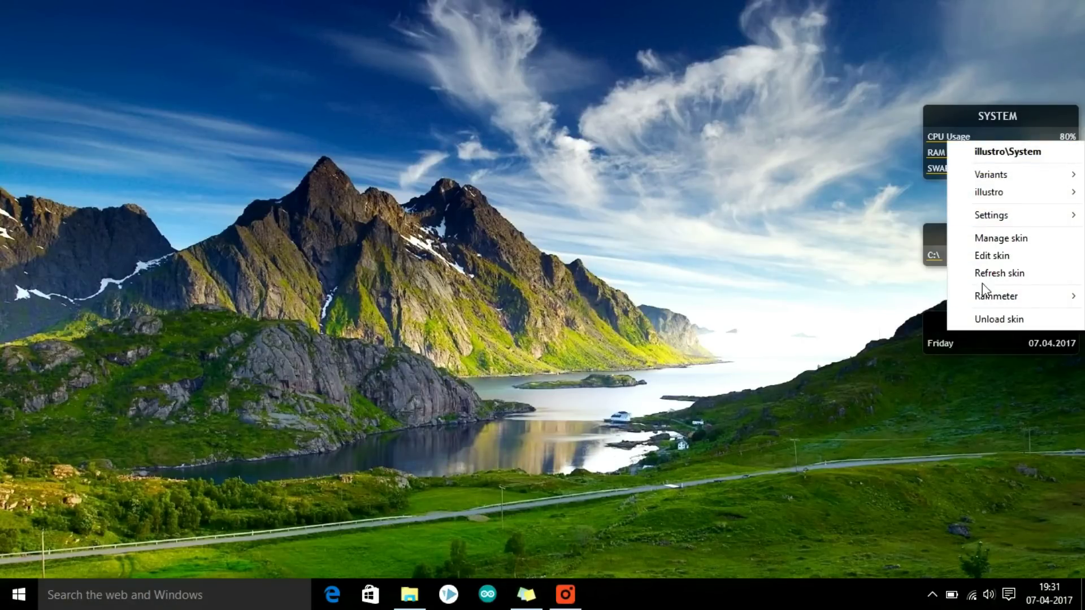
mouse_move(1026, 296)
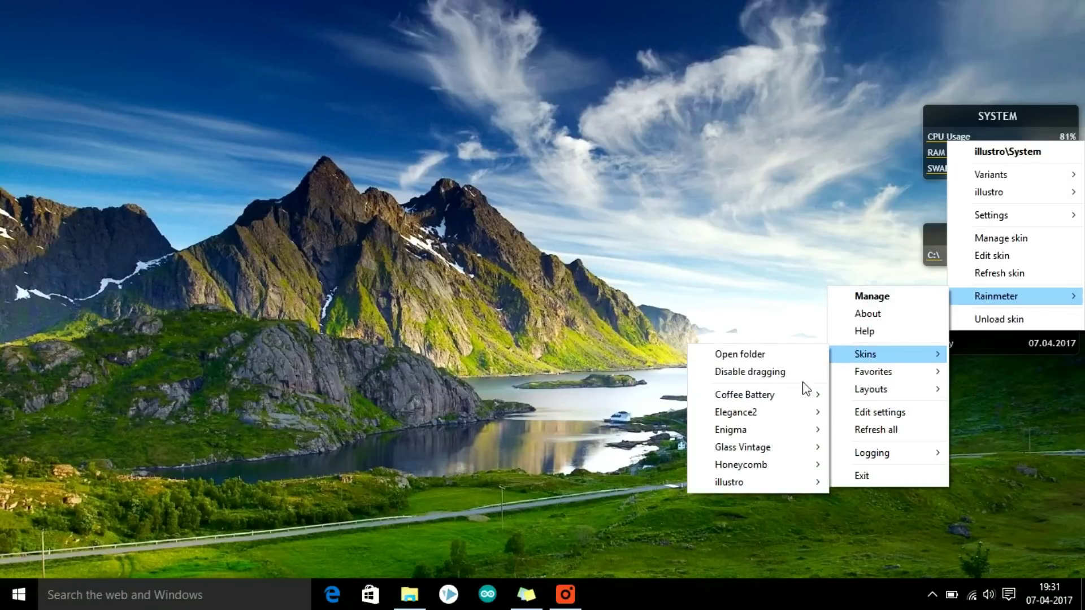
mouse_move(740, 465)
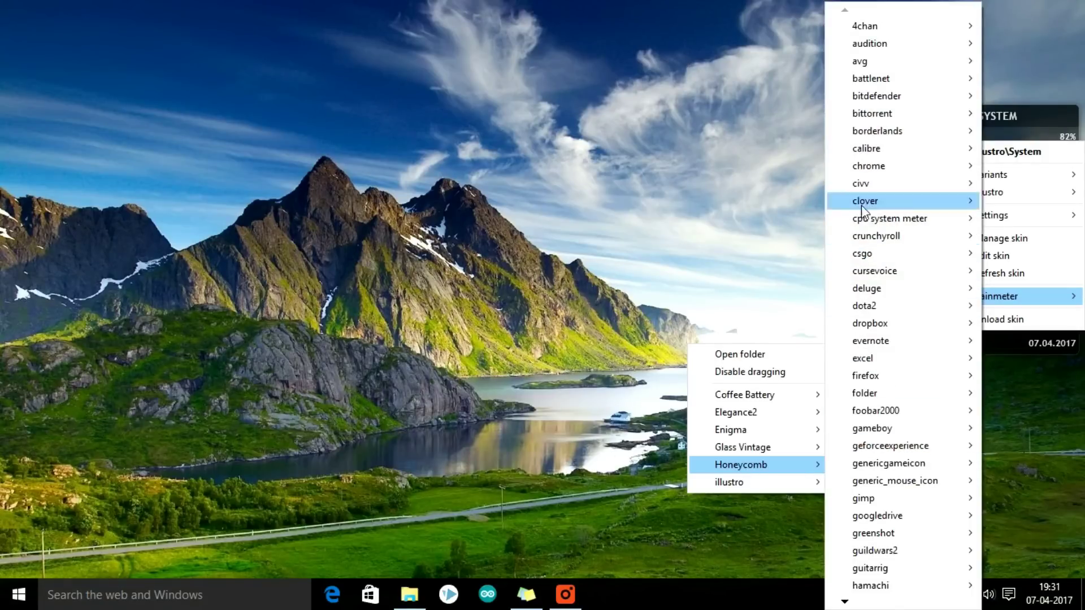
Load the Honeycomb Chrome and settings gear icons and place them at the desktop's top-left
mouse_move(869, 166)
click(796, 168)
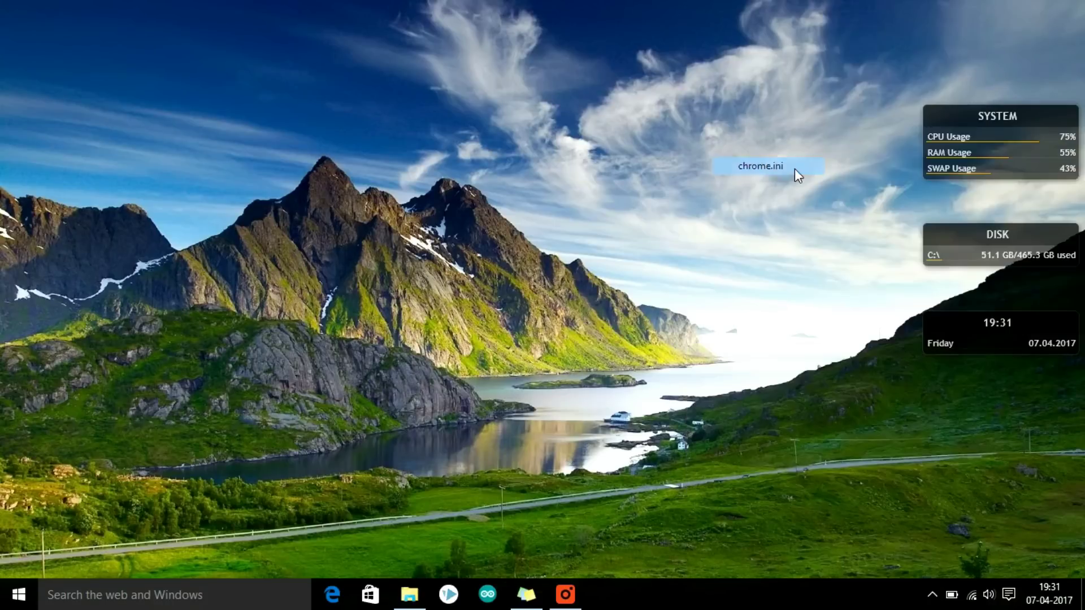
drag(42, 39, 130, 155)
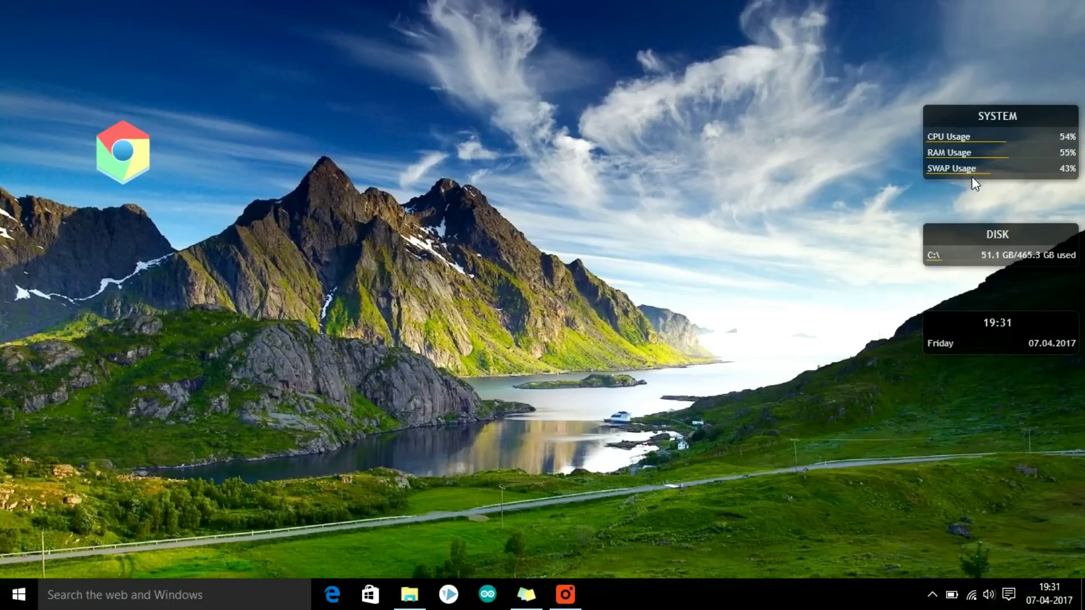
right_click(977, 153)
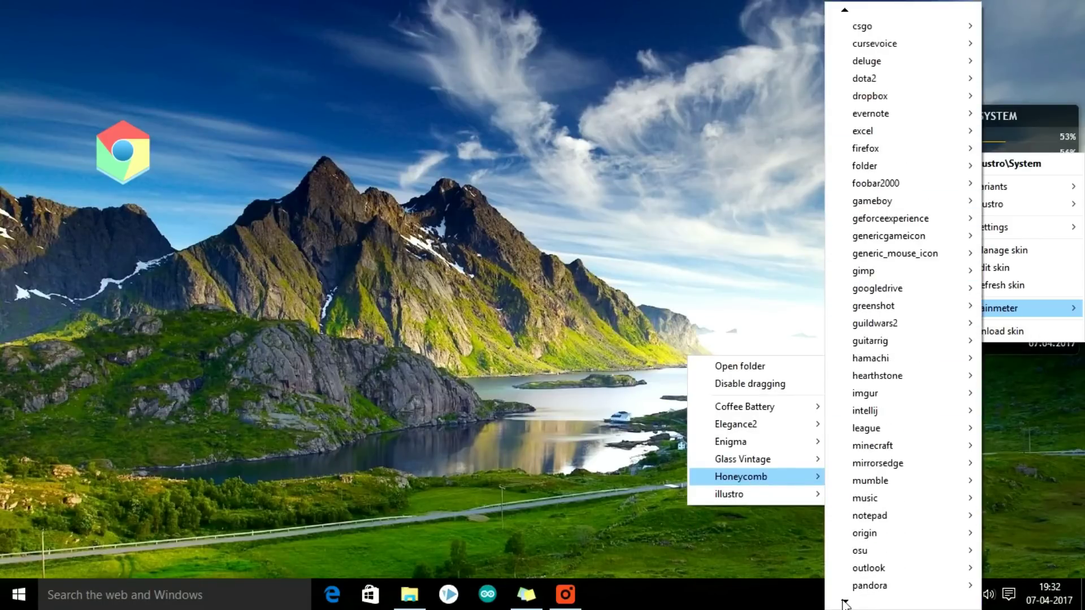
click(754, 529)
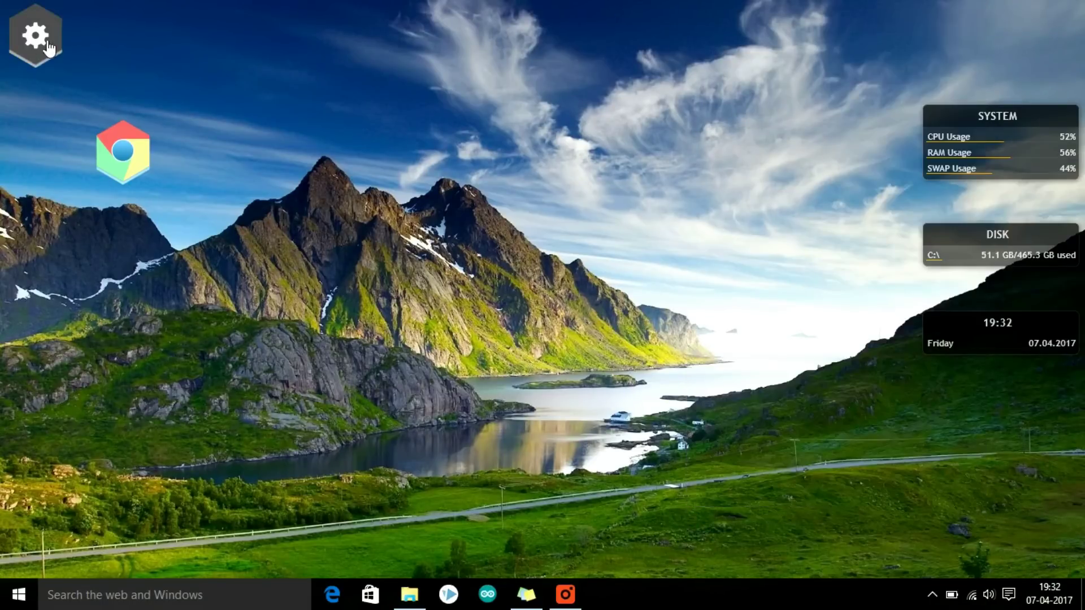
drag(48, 49, 77, 251)
Load the Honeycomb uTorrent, VLC and a fifth app icon, clustering them beside the gear
right_click(995, 323)
mouse_move(750, 466)
mouse_move(1034, 479)
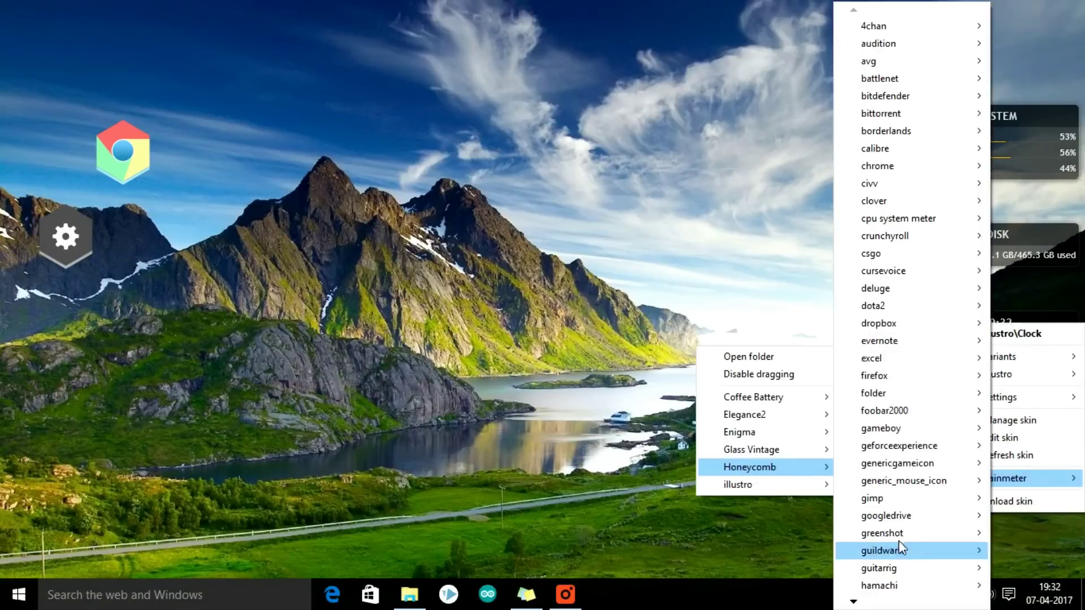
click(889, 517)
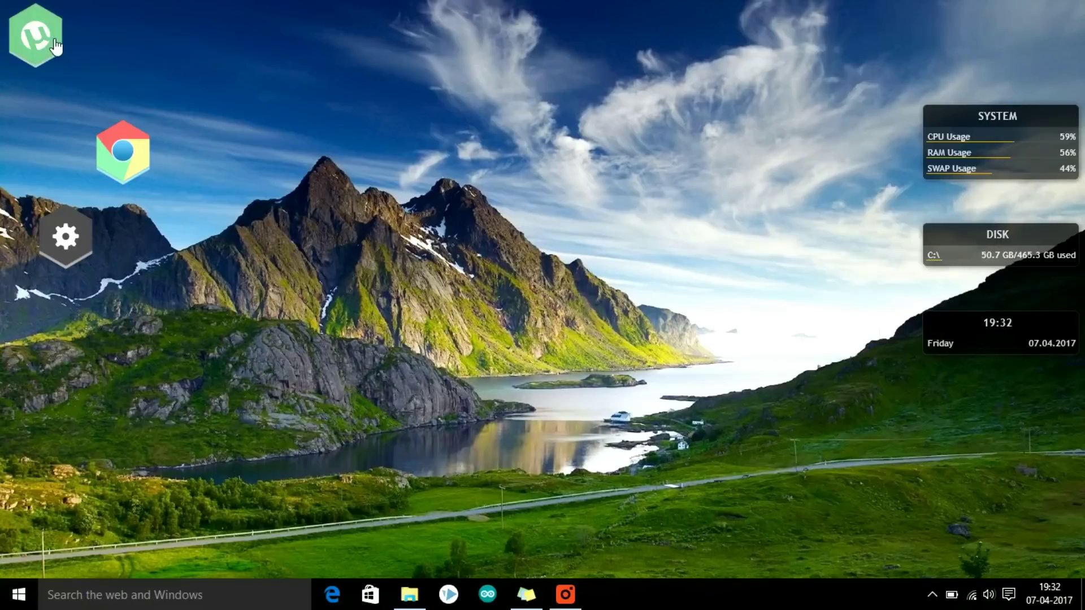
drag(36, 34, 172, 241)
right_click(1000, 329)
mouse_move(852, 601)
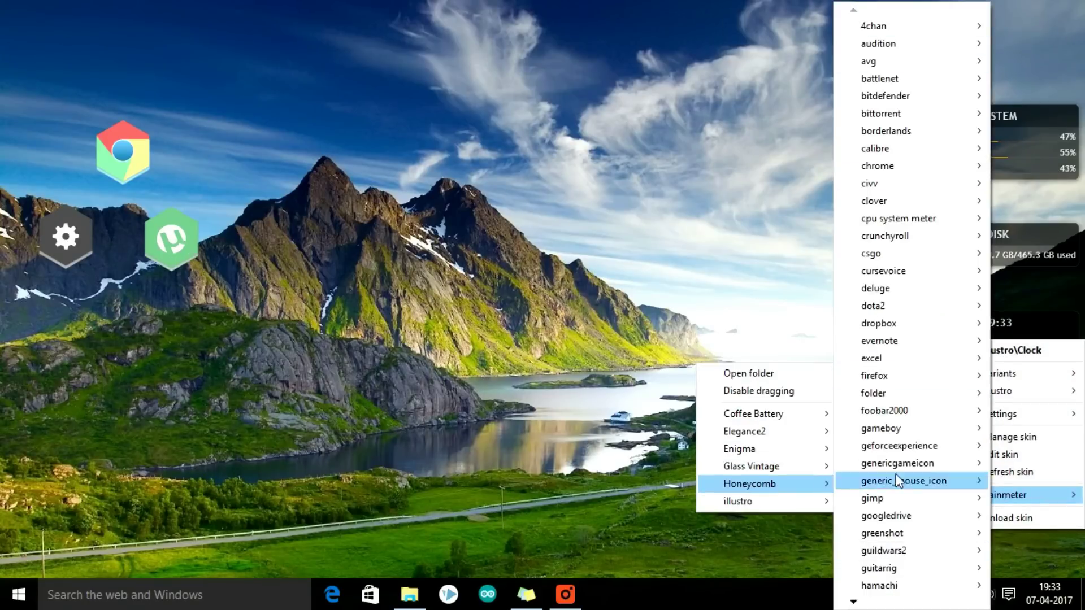
click(773, 589)
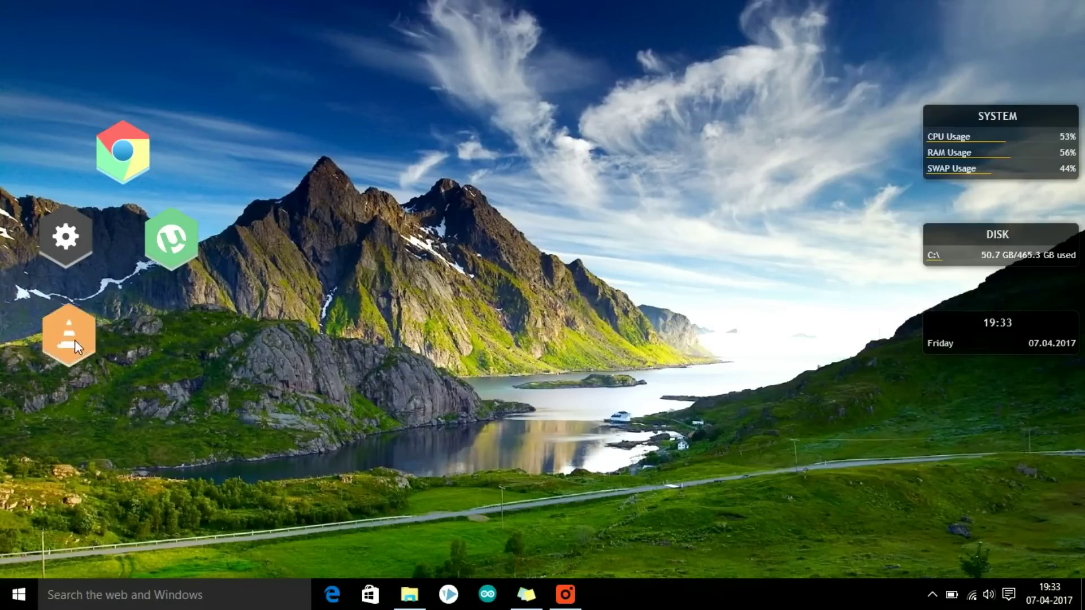
right_click(975, 337)
mouse_move(1030, 492)
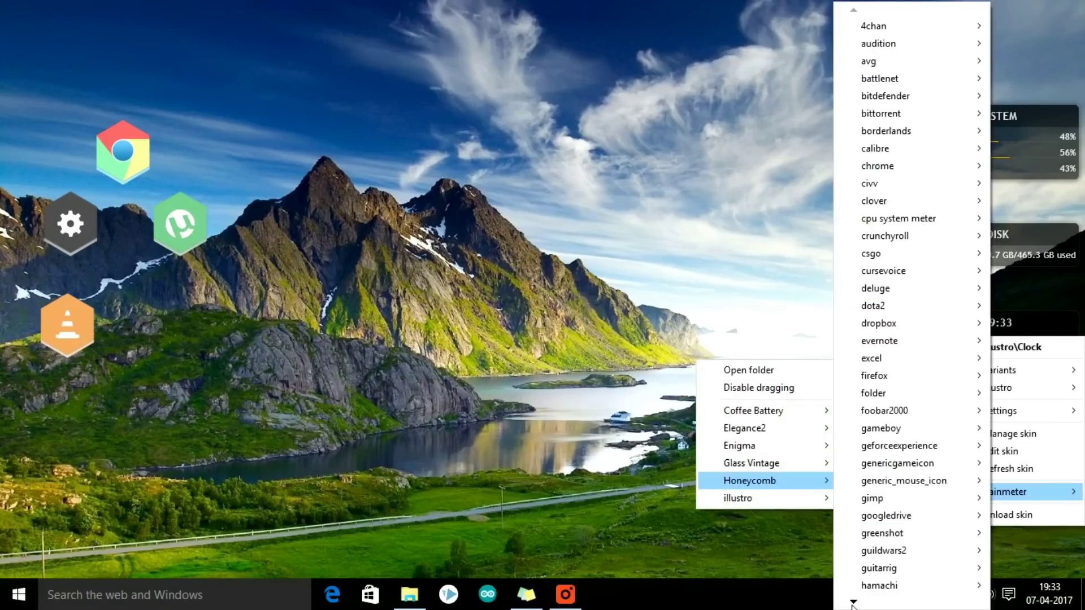
click(881, 584)
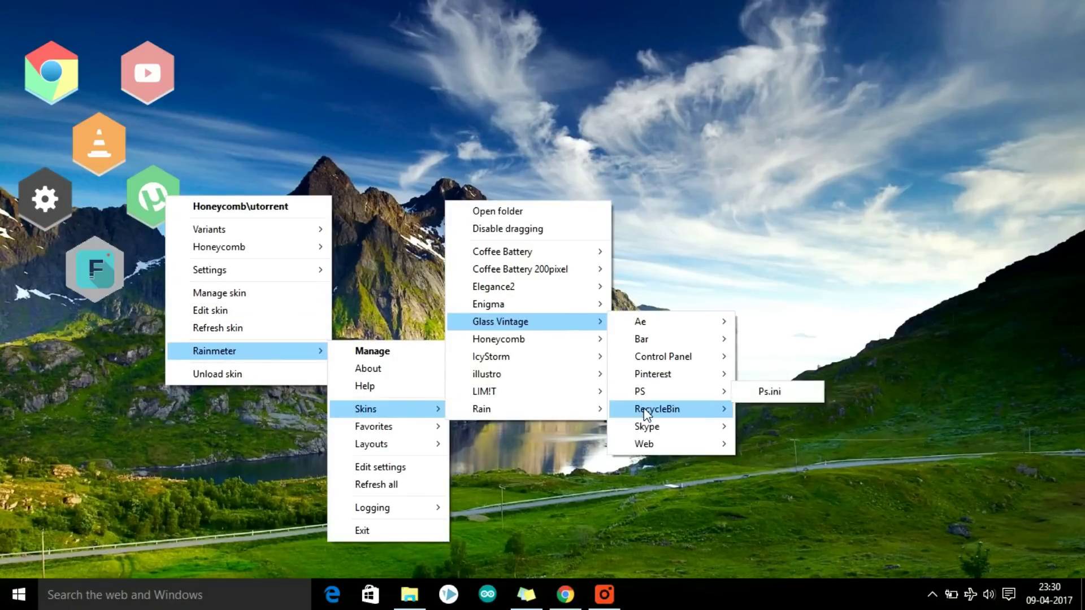
Load the Glass Vintage Recycle Bin, Google and Control Panel hexagon tiles
click(778, 414)
right_click(872, 88)
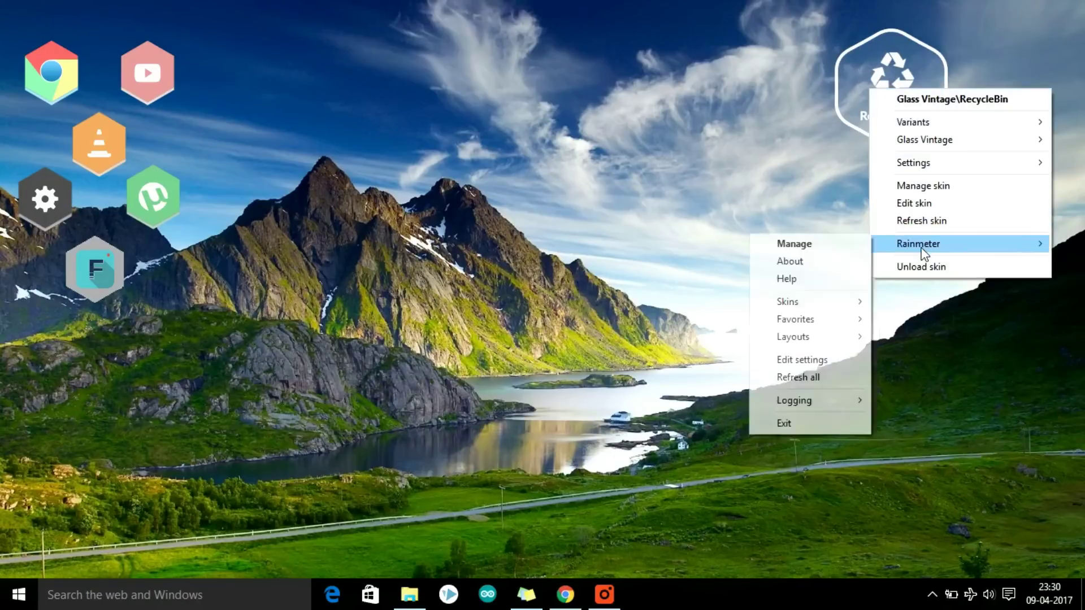
click(788, 297)
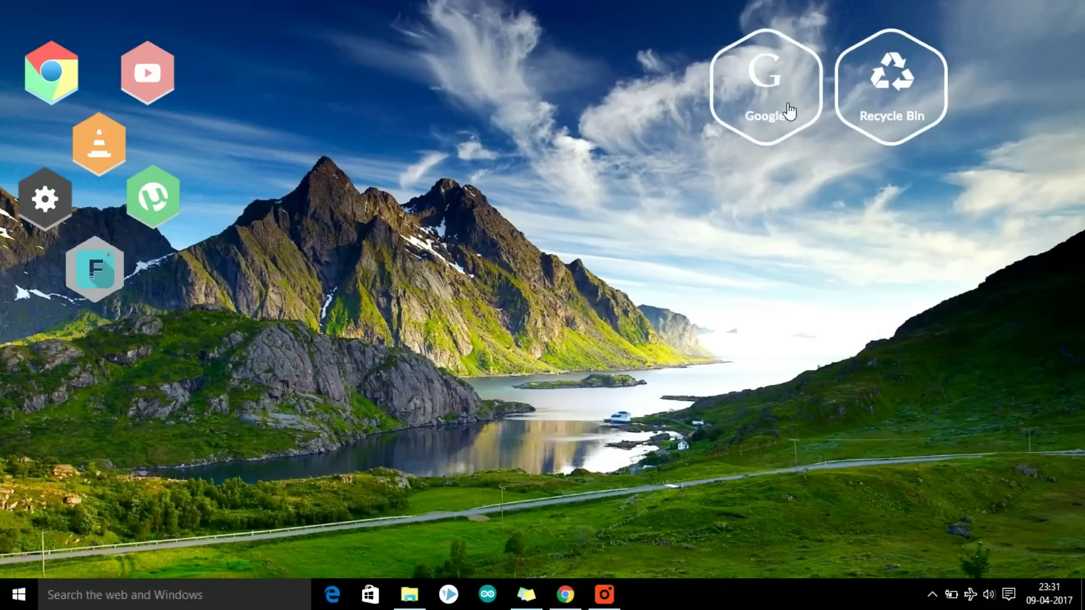
right_click(785, 105)
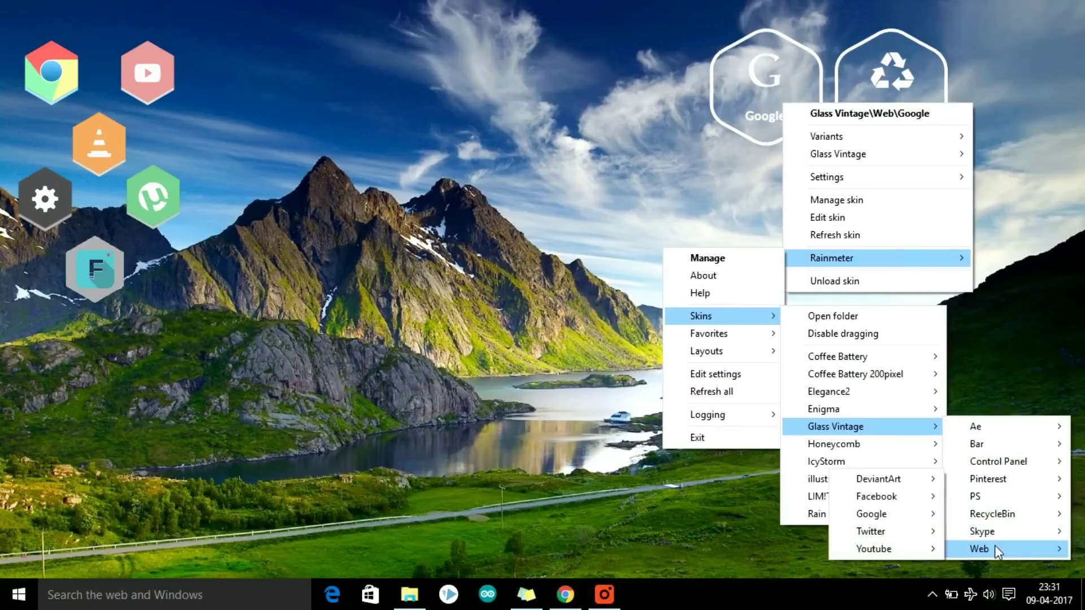
mouse_move(1000, 532)
click(930, 462)
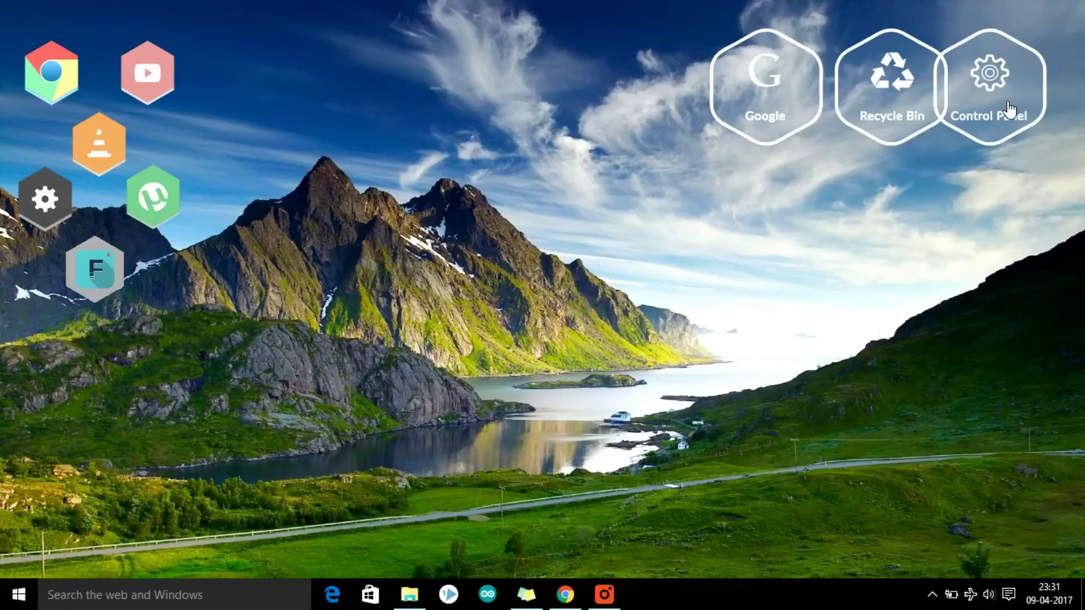
Drag the Google and Recycle Bin tiles so the three sit evenly in a row at top-right
drag(772, 97, 741, 98)
mouse_move(907, 89)
mouse_down()
mouse_move(877, 89)
mouse_move(894, 89)
mouse_up()
drag(721, 93, 752, 94)
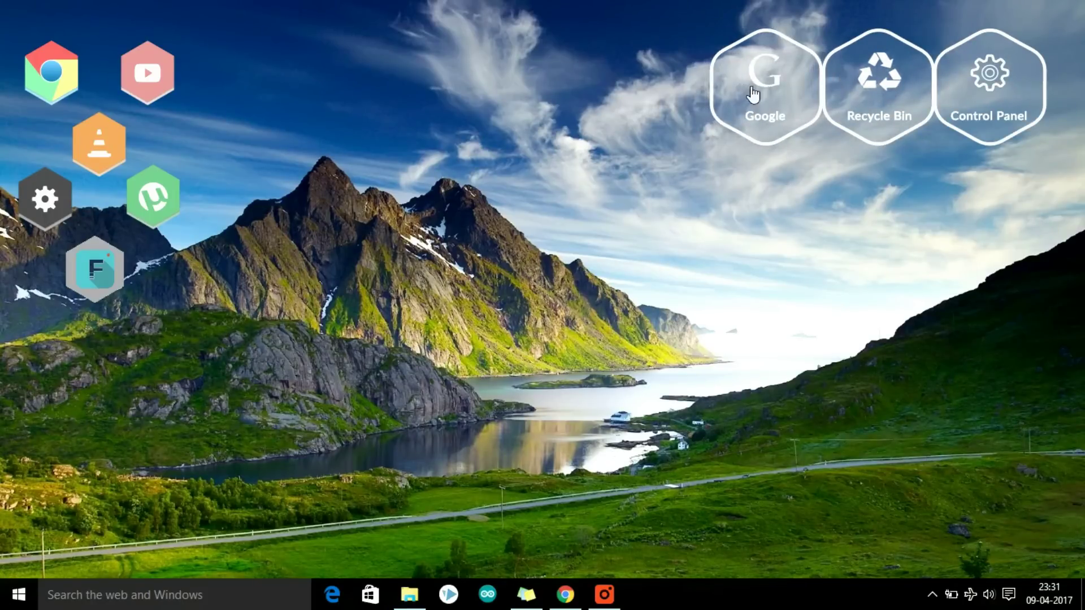
right_click(886, 455)
right_click(765, 96)
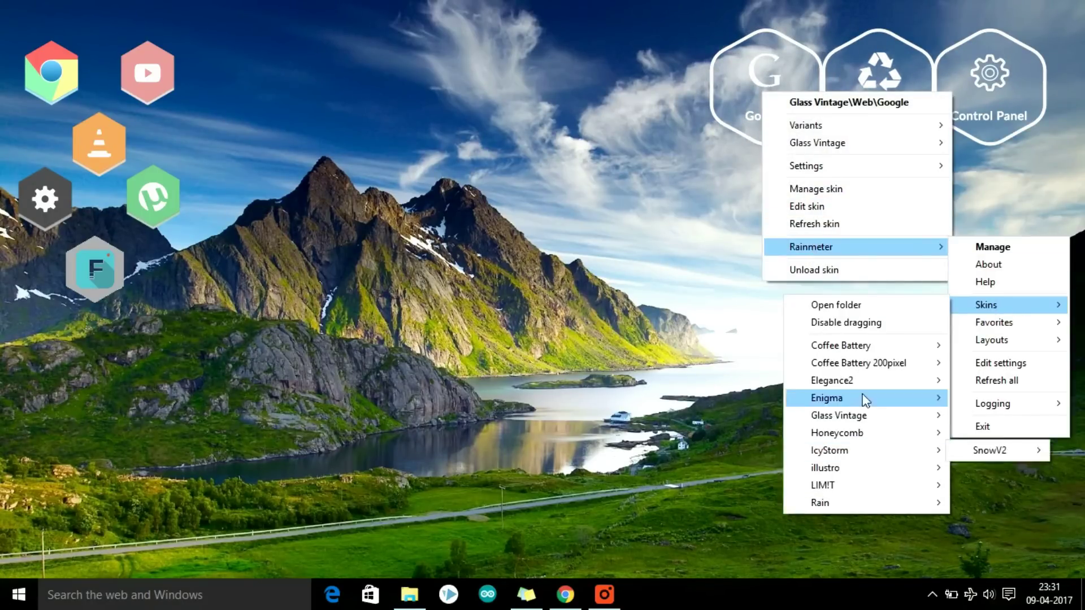
Load the Elegance2 clock with the Date_hori1 line at bottom-right and the Coffee Battery meter
click(921, 443)
right_click(921, 442)
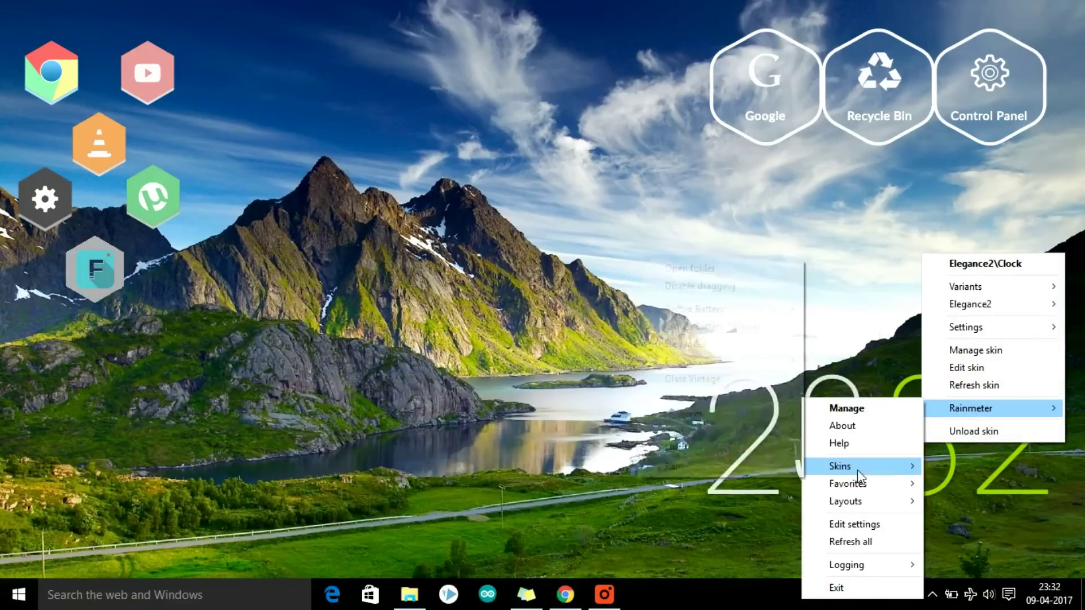
click(952, 420)
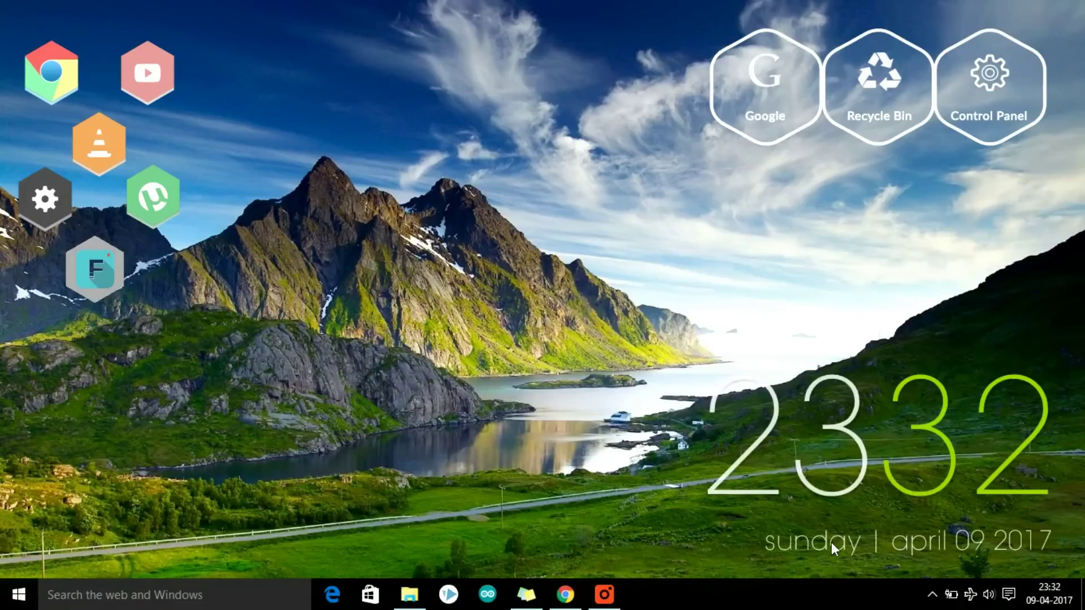
right_click(738, 455)
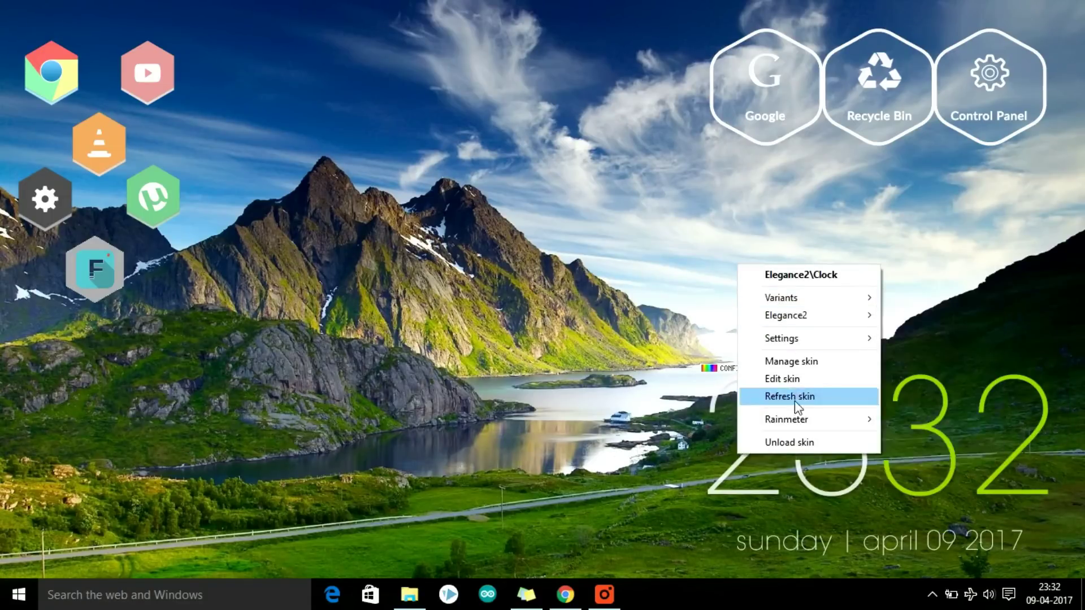
click(810, 360)
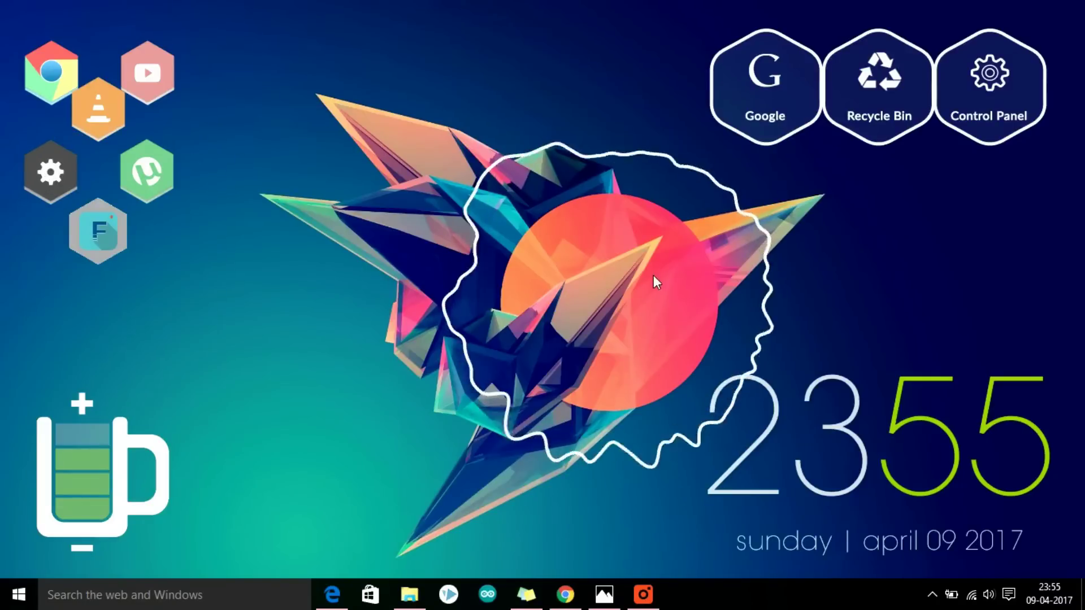
Try VisBubble variants until the visualizer shows an unfilled ring of bars around the circle
right_click(654, 275)
click(879, 419)
right_click(540, 315)
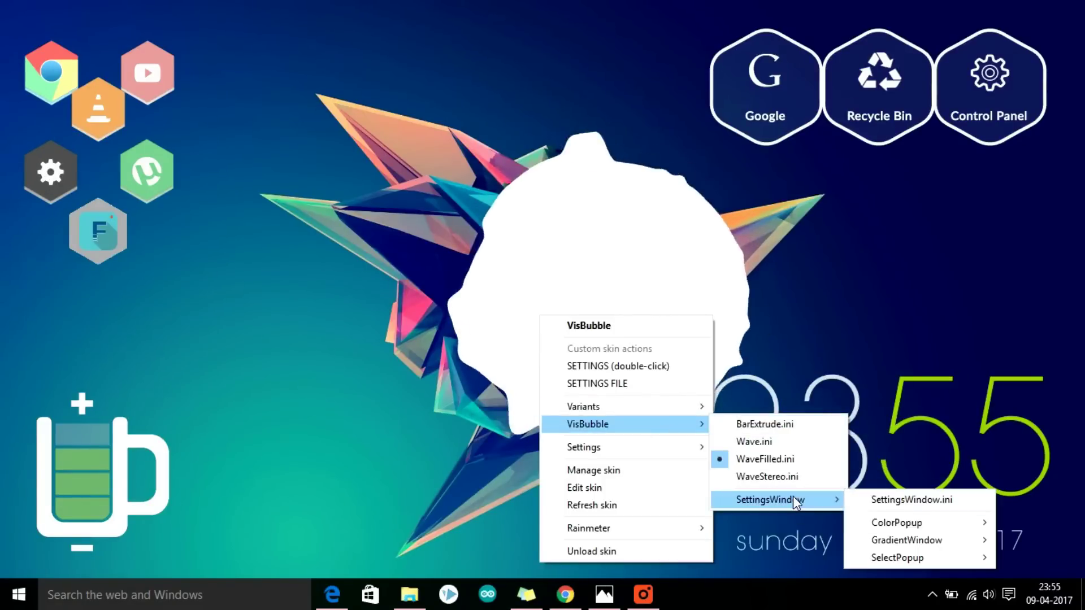
click(882, 522)
right_click(674, 116)
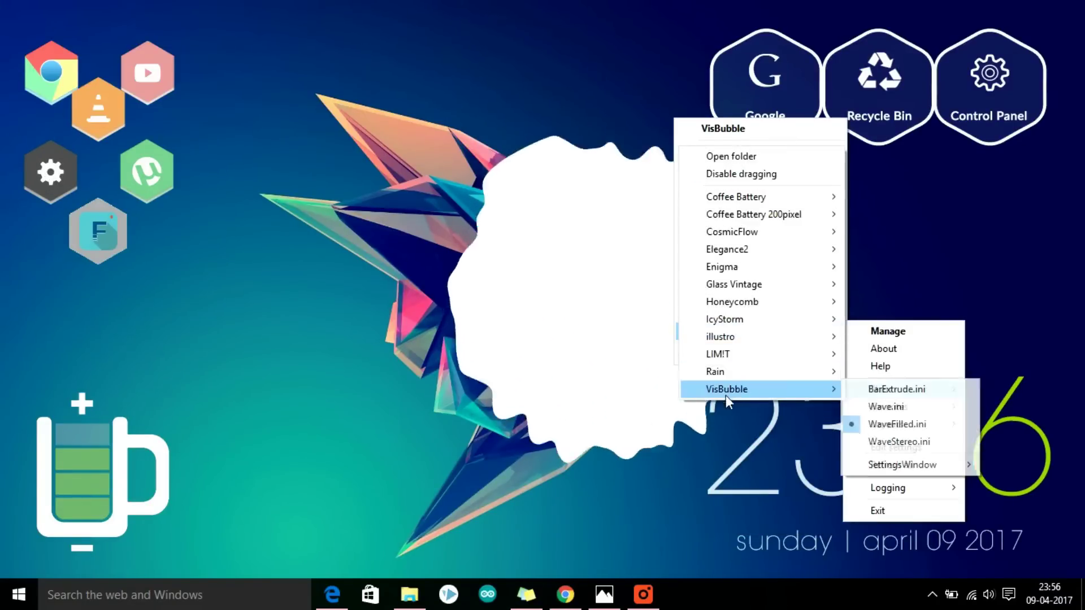
click(884, 389)
right_click(610, 354)
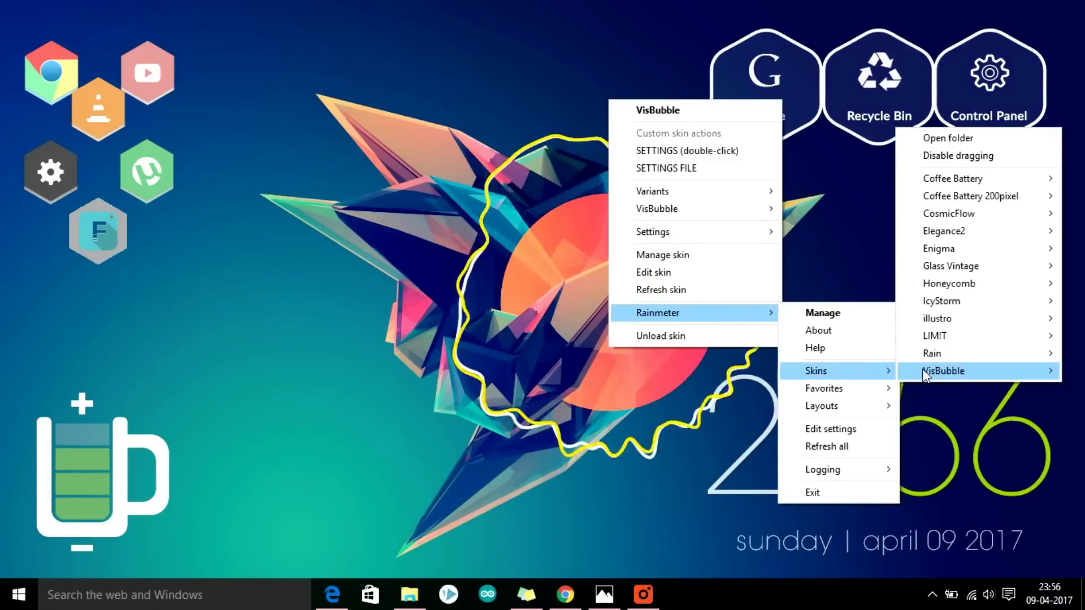
click(758, 364)
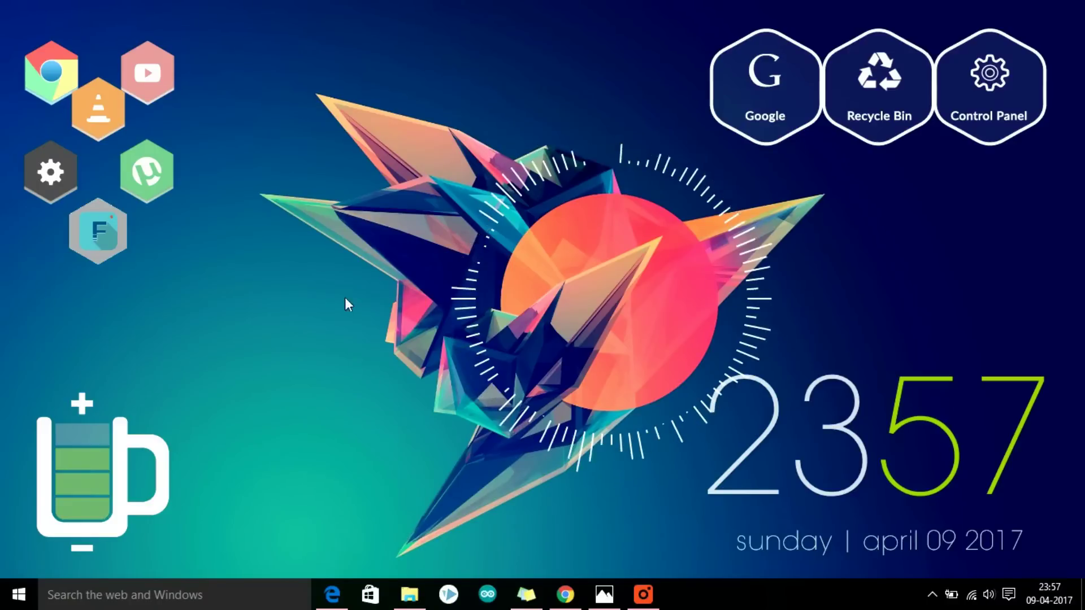
right_click(396, 312)
right_click(466, 275)
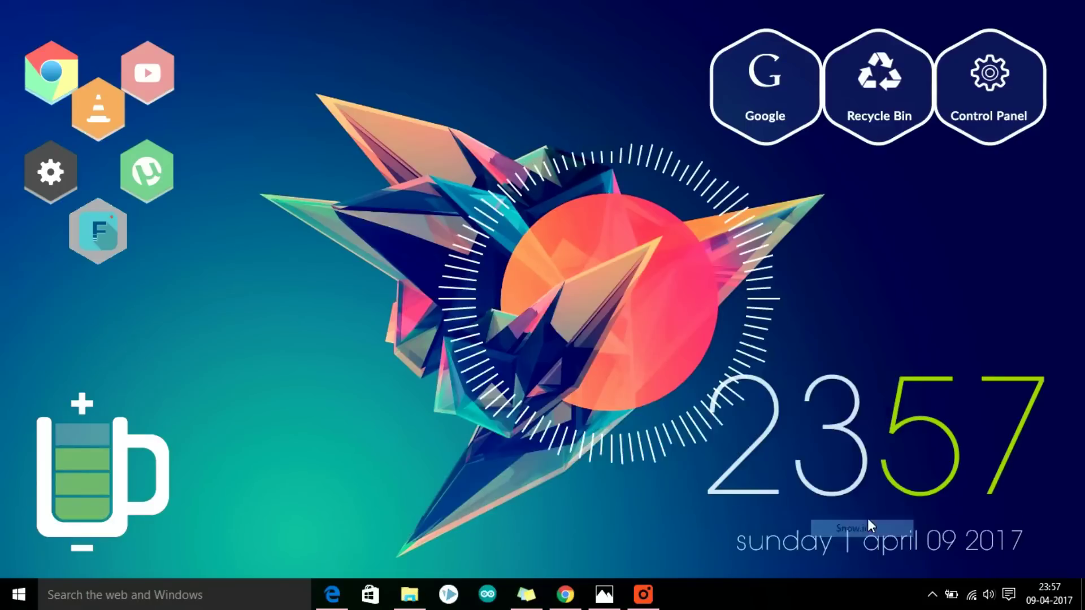
Switch the Elegance2 clock to the vertical layout with hours above minutes
right_click(852, 387)
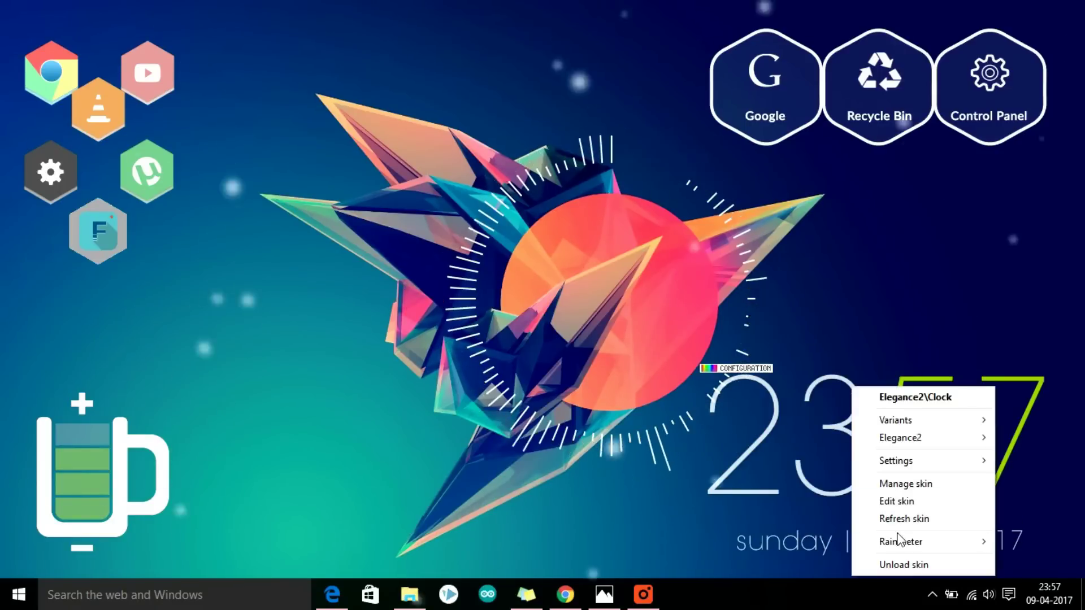
click(926, 533)
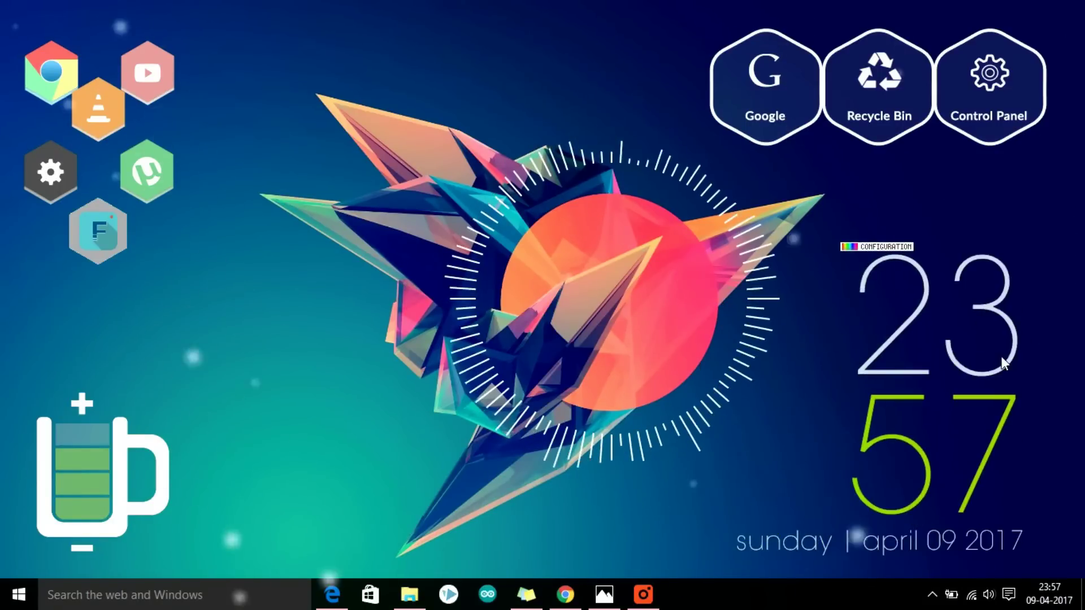
right_click(401, 437)
click(564, 597)
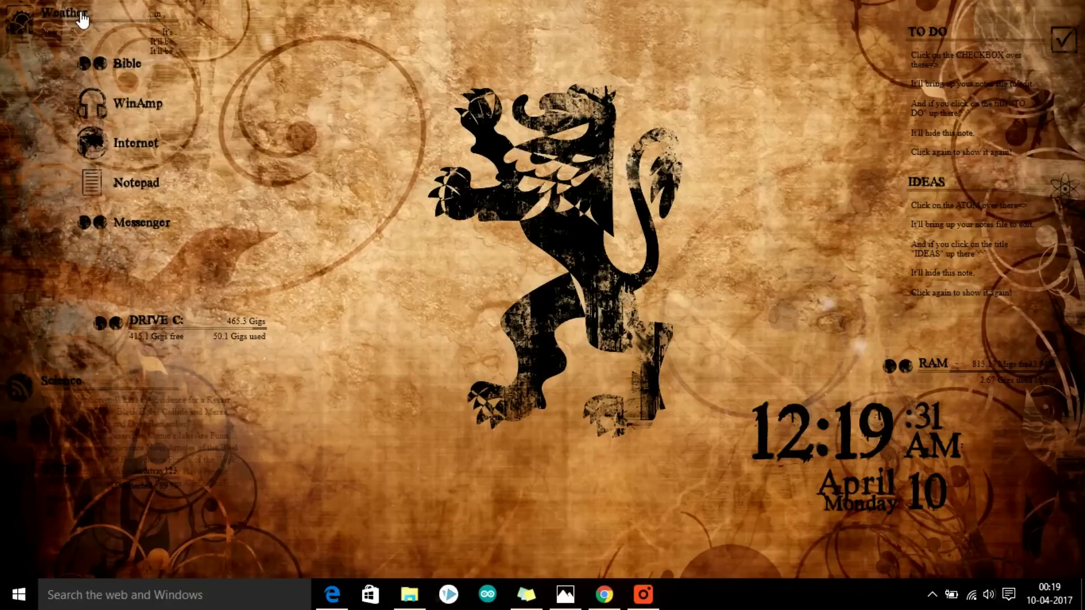
Load the CosmicFlow skin so green smoke flows across the lion-themed desktop
right_click(168, 326)
key(Escape)
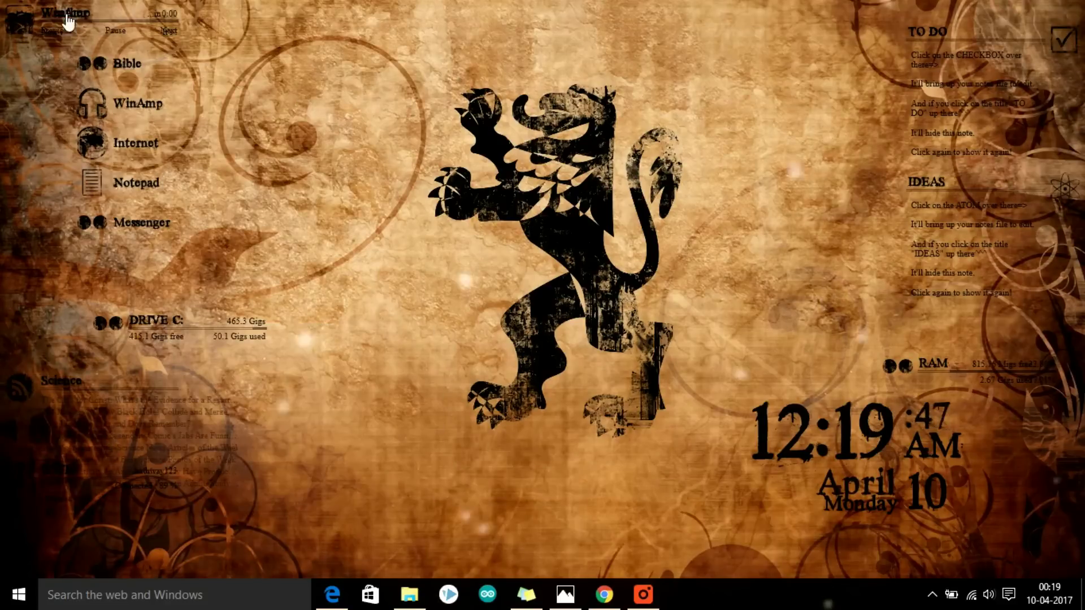
right_click(951, 595)
click(817, 303)
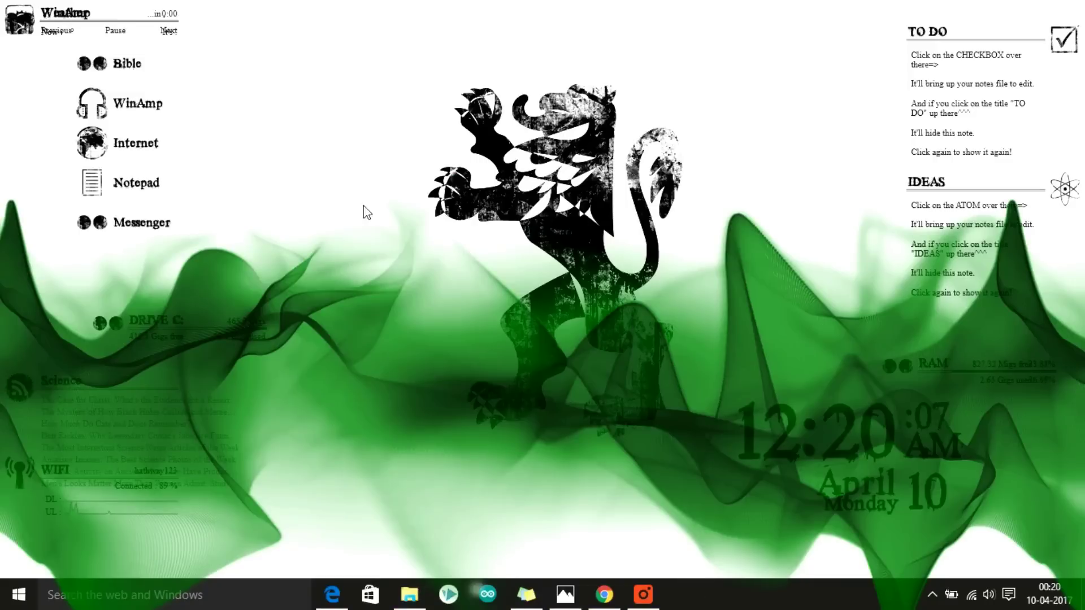
right_click(574, 428)
right_click(568, 255)
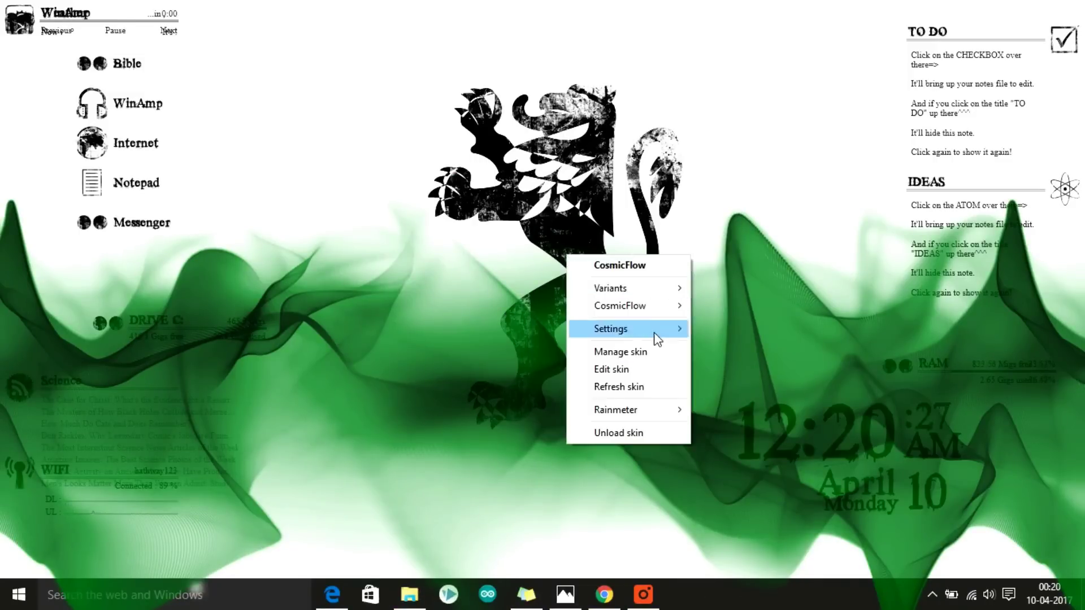
click(1014, 347)
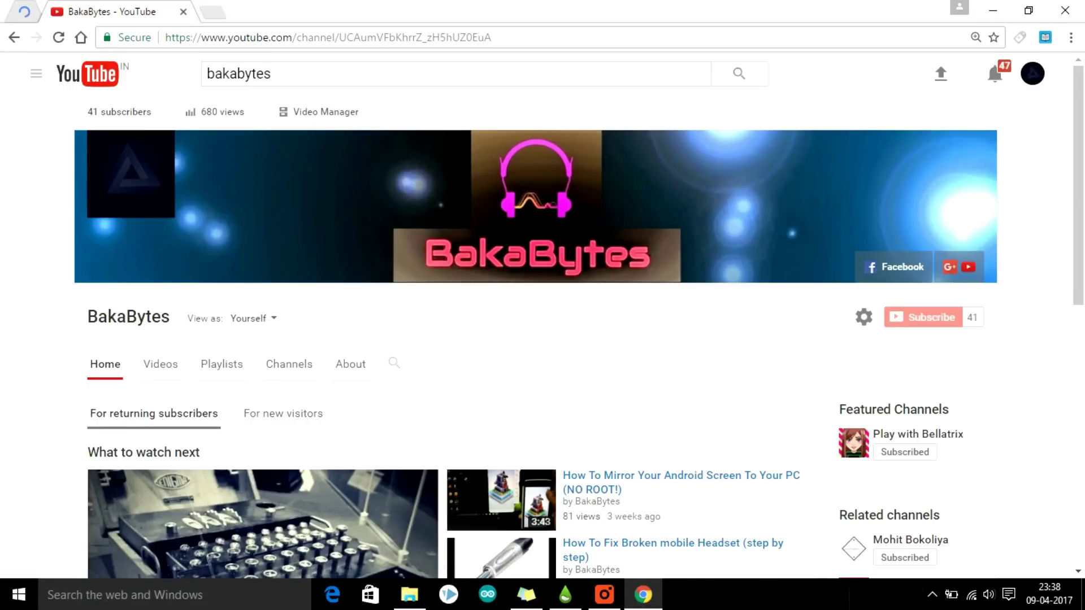
Close the Chrome window to reveal the rainy quote desktop with its clock
click(1065, 10)
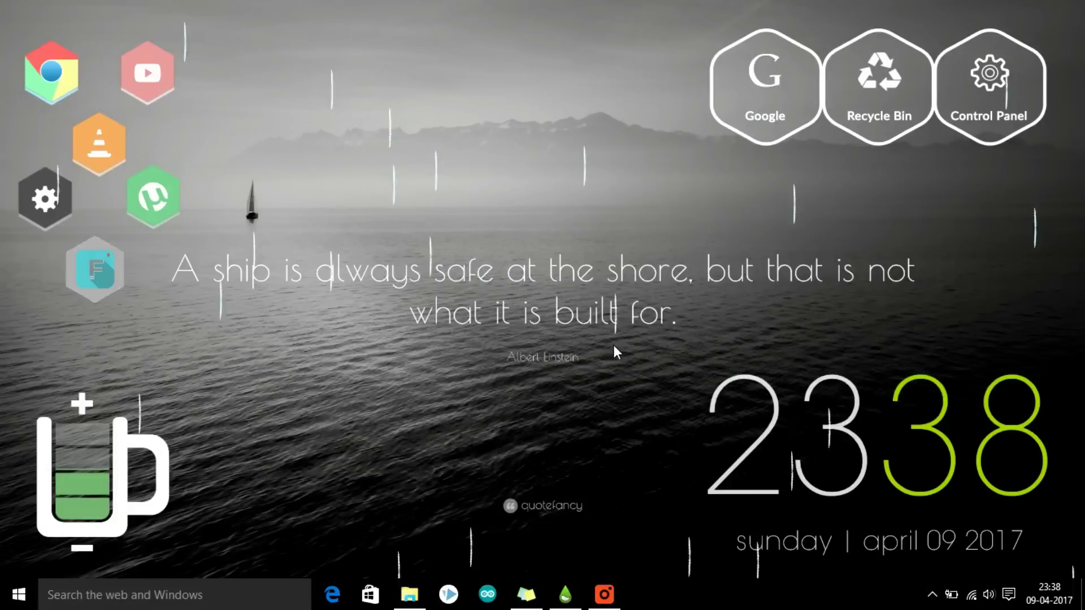